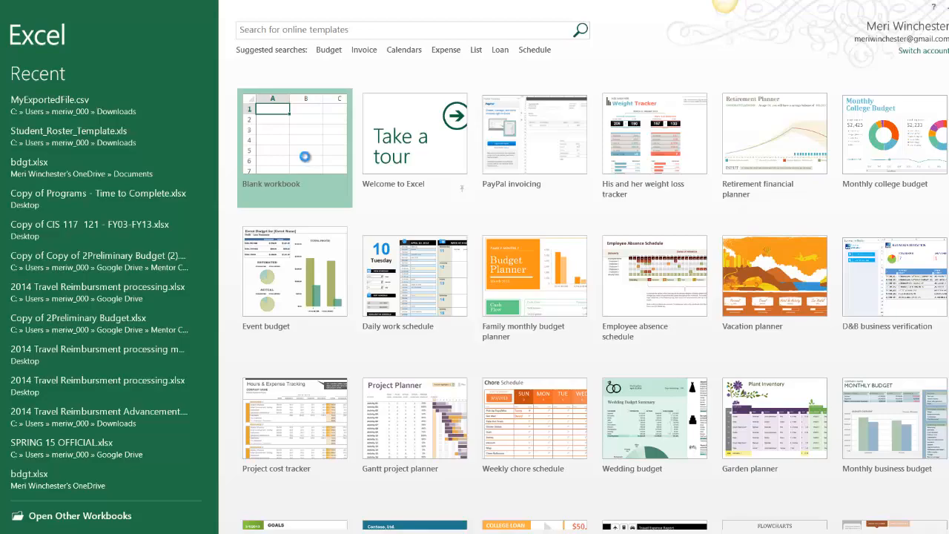
- Create a blank workbook, restore its window down and move it aside to uncover the Word document
click(306, 155)
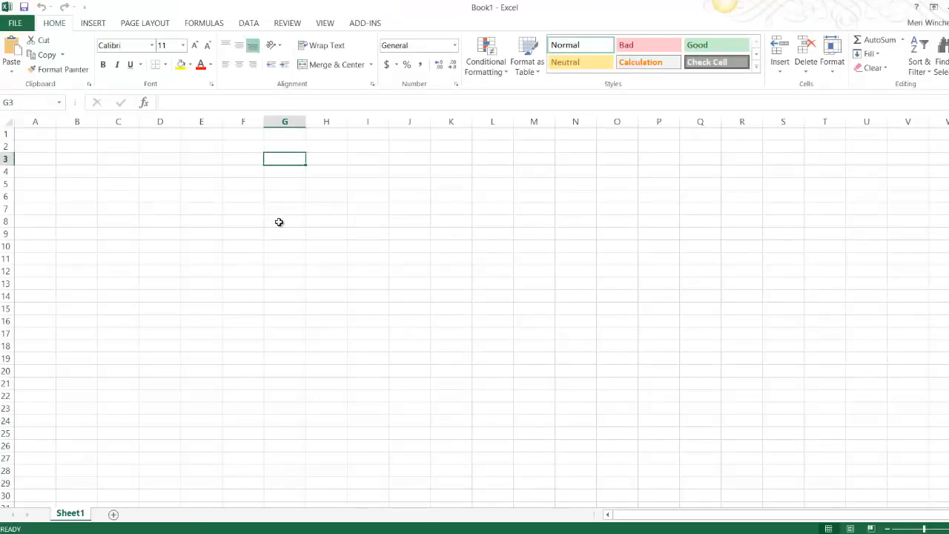
click(948, 8)
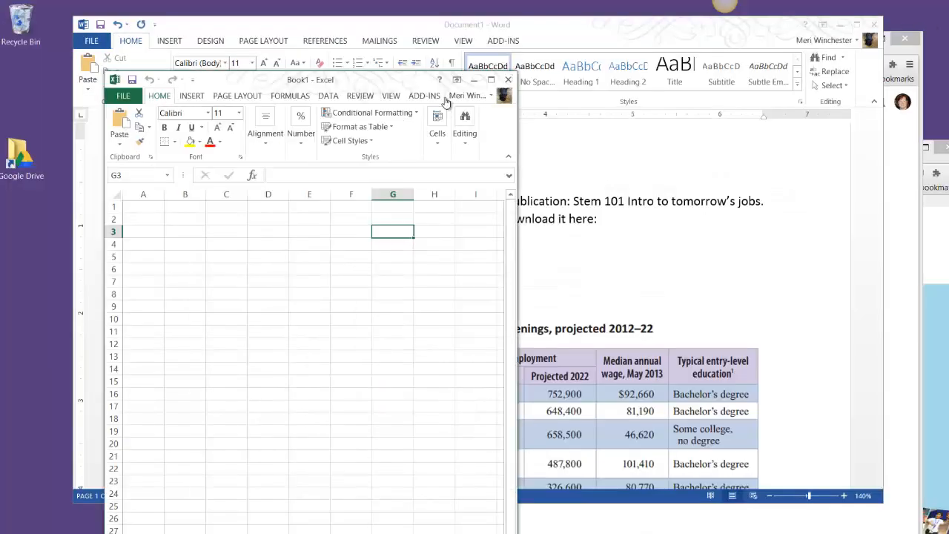
drag(429, 83, 806, 80)
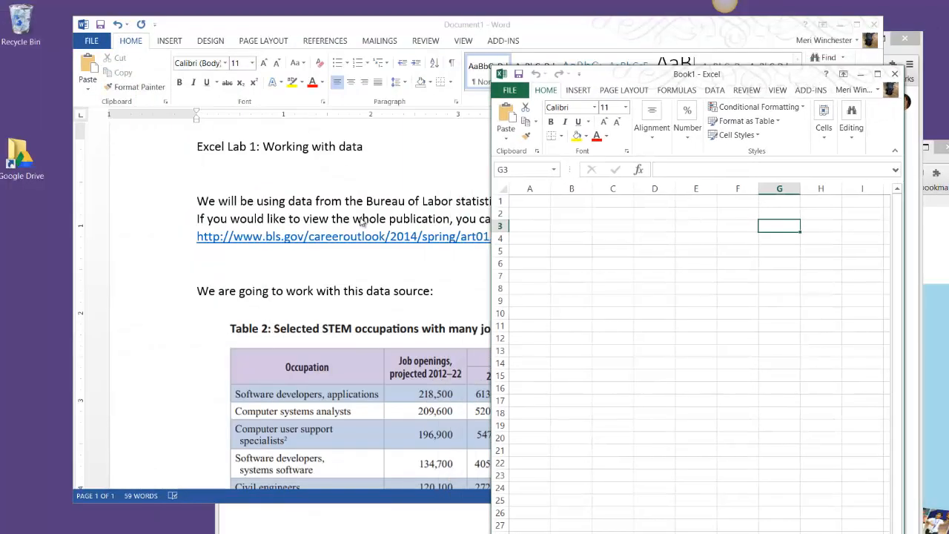
- Switch to the Word document and review the Excel Lab 1 introduction and Table 2 of STEM occupations
click(348, 253)
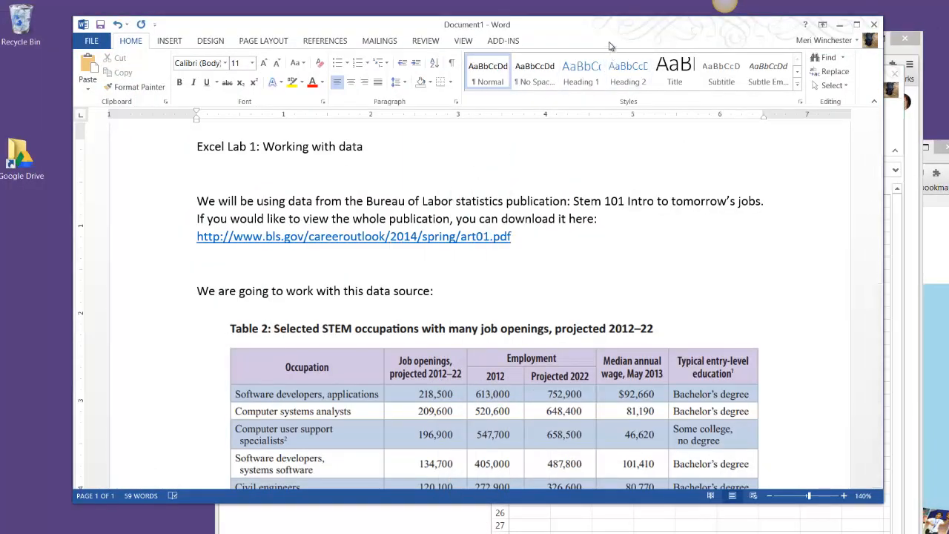
drag(534, 24, 472, 16)
scroll(517, 247, down, 3)
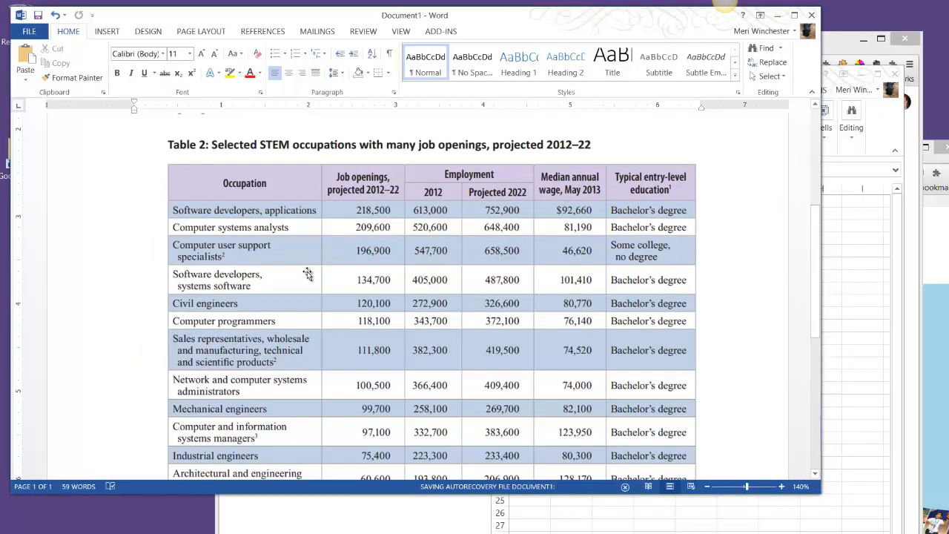
scroll(308, 274, up, 2)
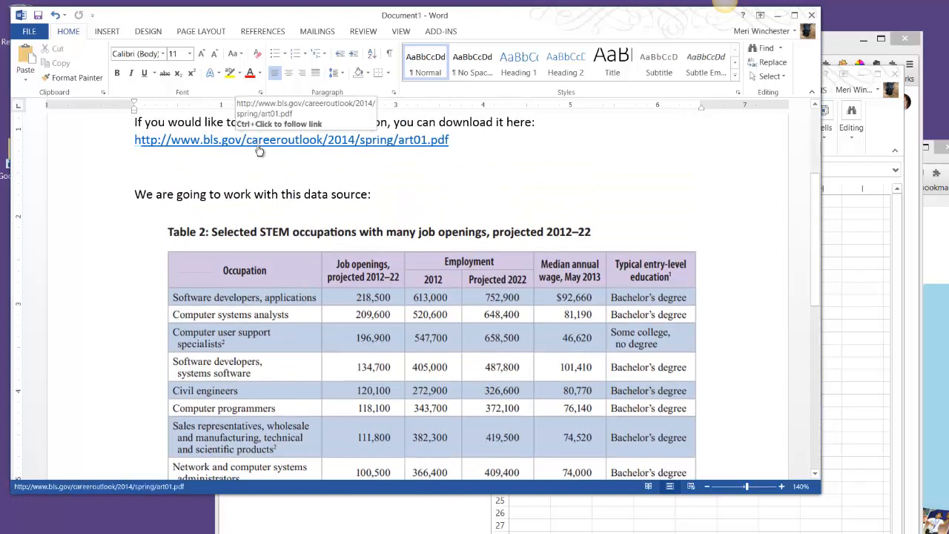
- Open the linked publication art01.pdf from the Word document, skim its first pages and close it
ctrl+click(257, 141)
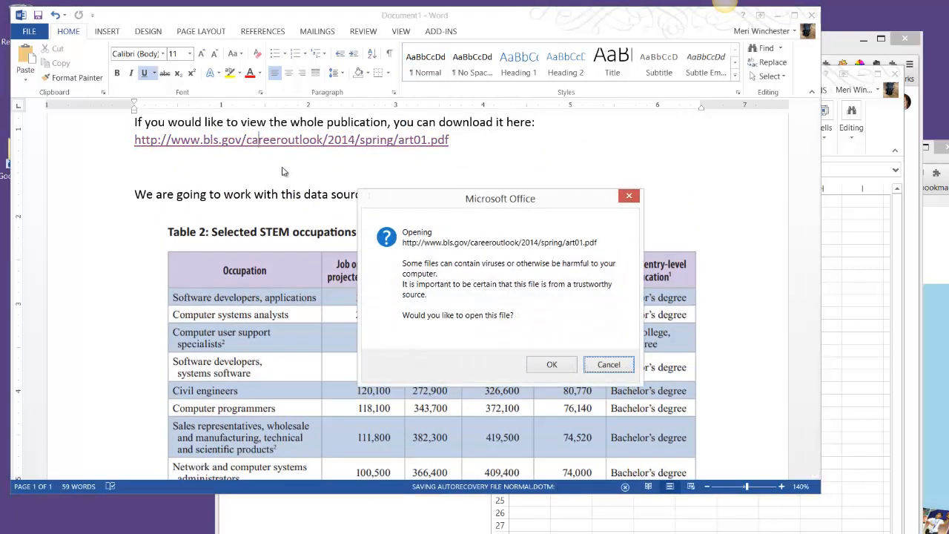
click(564, 364)
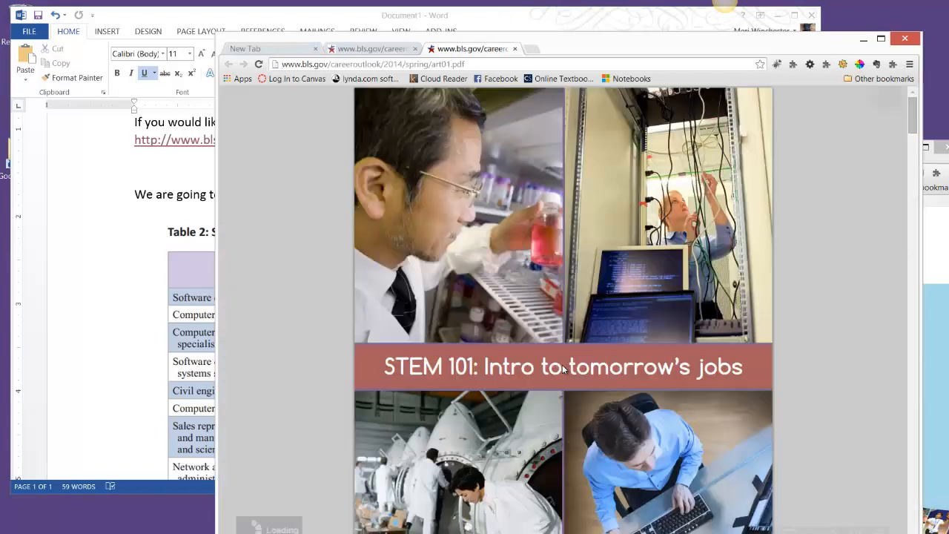
scroll(563, 369, down, 5)
scroll(563, 369, down, 2)
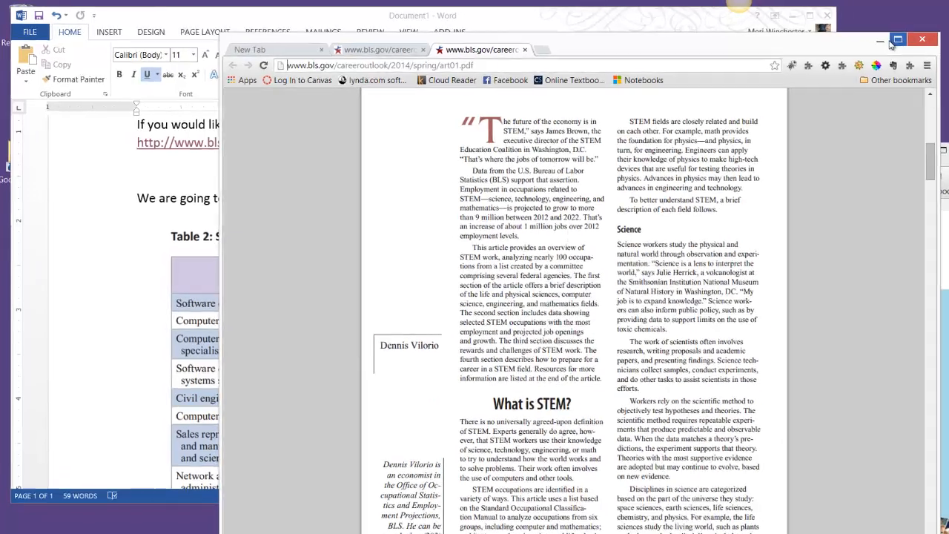
click(904, 38)
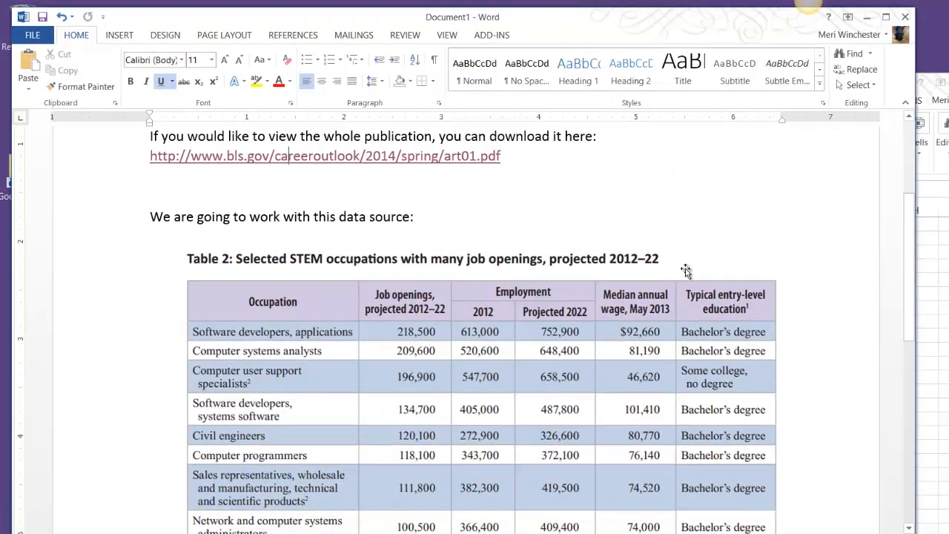
- Arrange the Word document beside the Excel workbook so that Table 2 is readable while working in the worksheet
scroll(684, 267, down, 3)
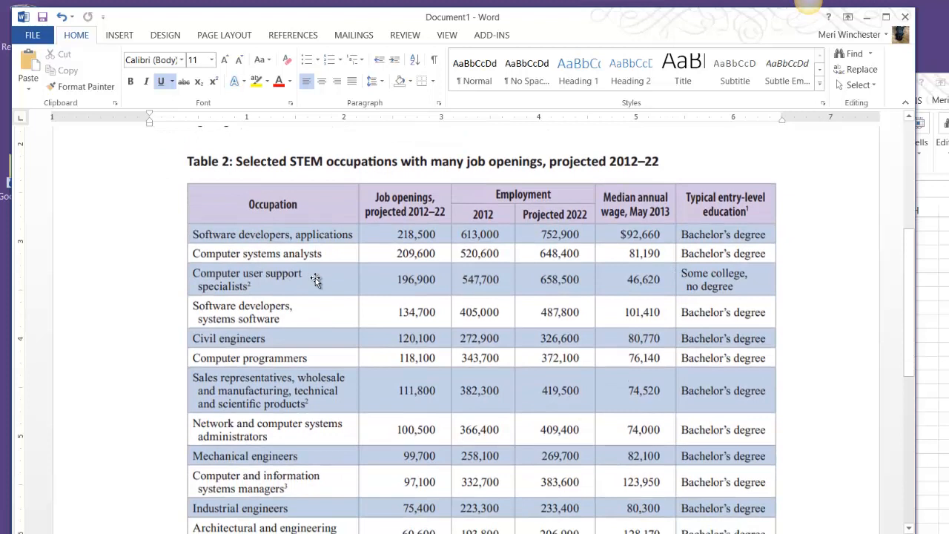
scroll(315, 279, down, 1)
scroll(315, 279, up, 1)
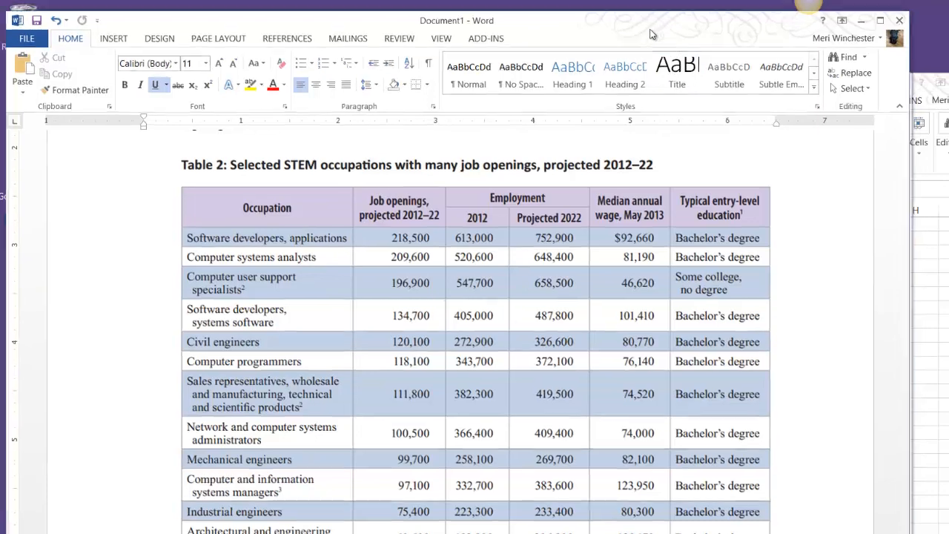
drag(649, 34, 559, 52)
click(898, 280)
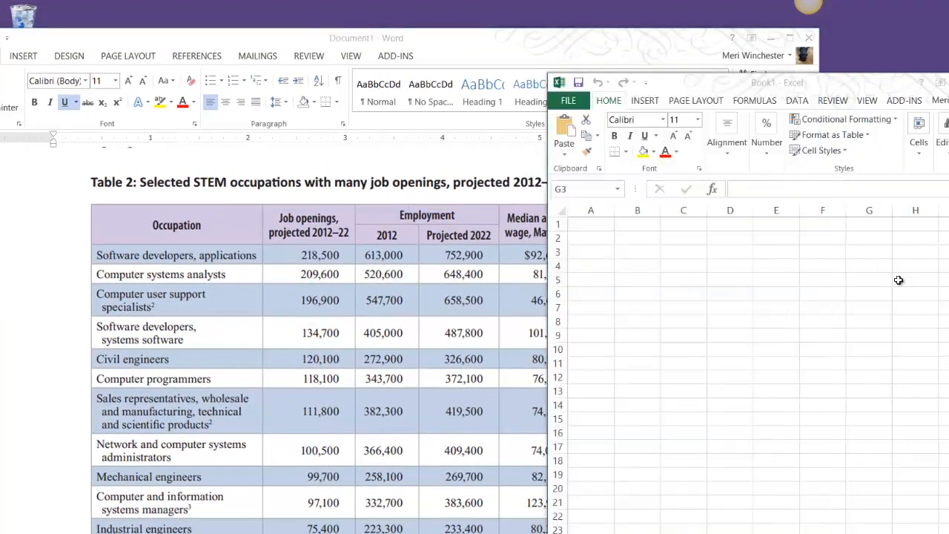
- Enter the headings "Occupation" in A3 and "Job openings, projected 2012-22" in B3
click(608, 255)
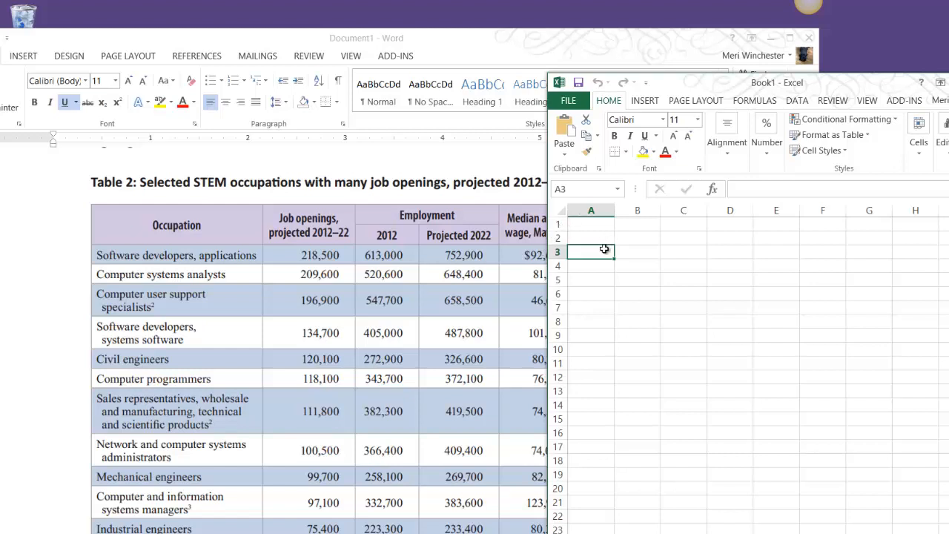
text(Oc)
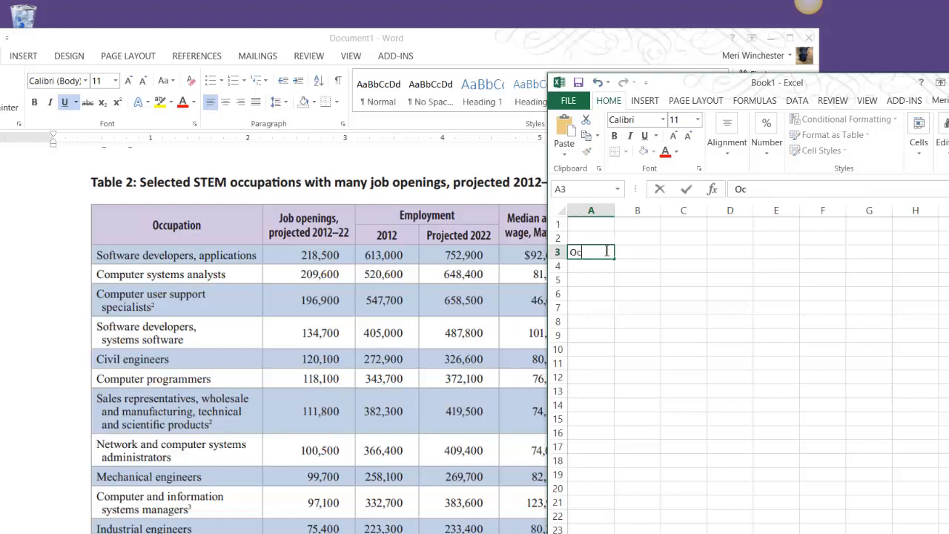
text(cupation)
key(Tab)
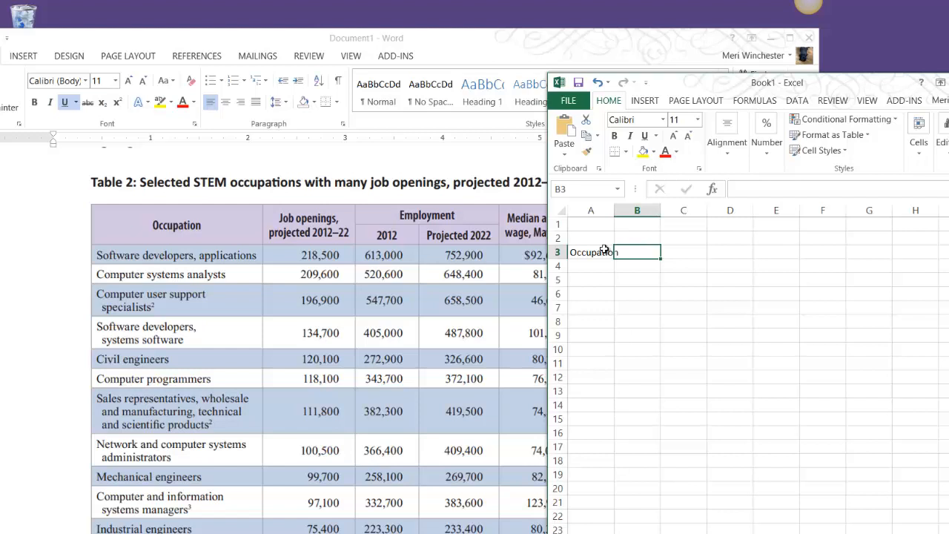
text(Job o)
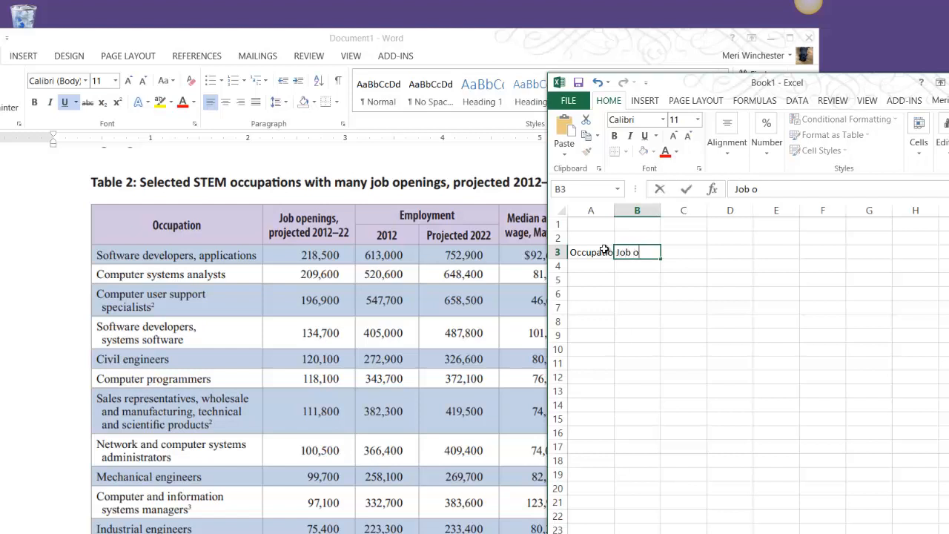
text(penings, pr)
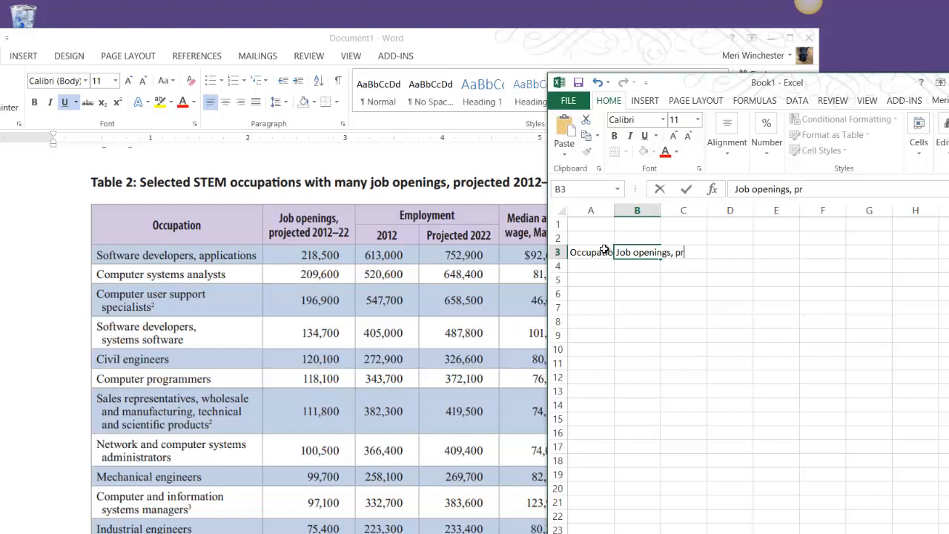
text(ojected 2012)
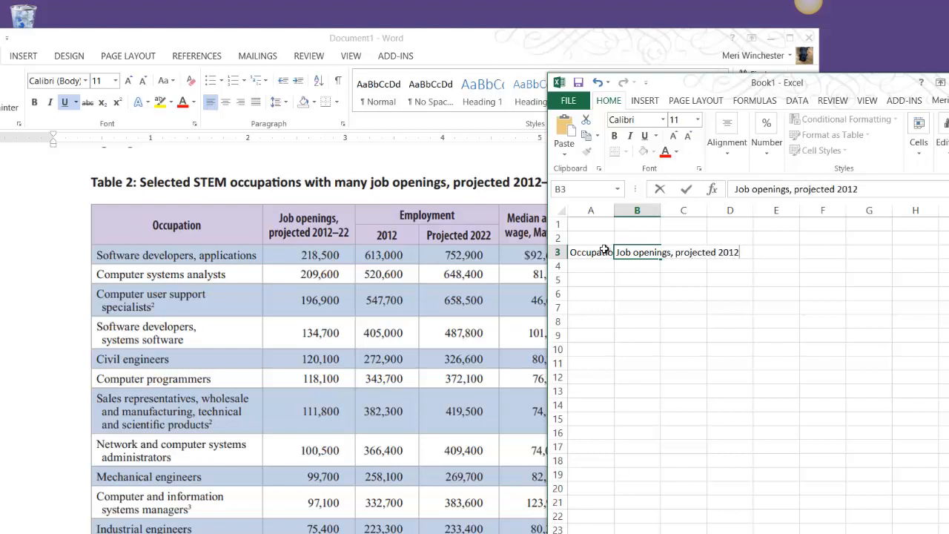
text(-22)
key(Tab)
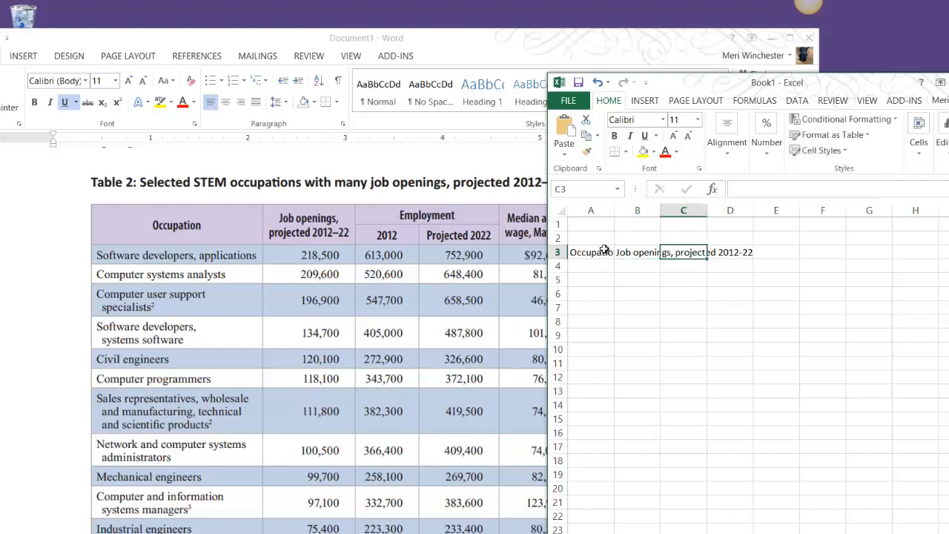
- Enter the heading "Employment" in C3 with the subheadings "2012" in C4 and "Projected 2022" in D4
text(Empl)
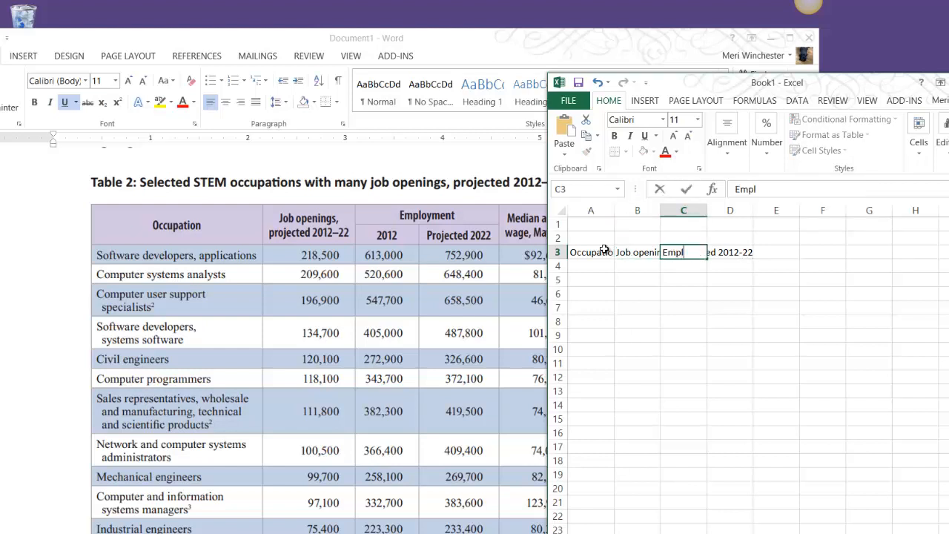
text(oyment)
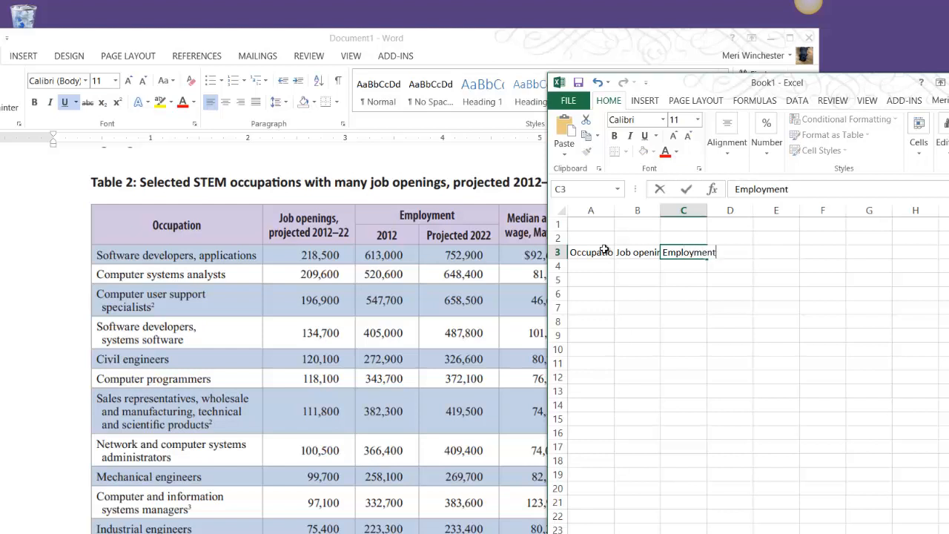
key(Return)
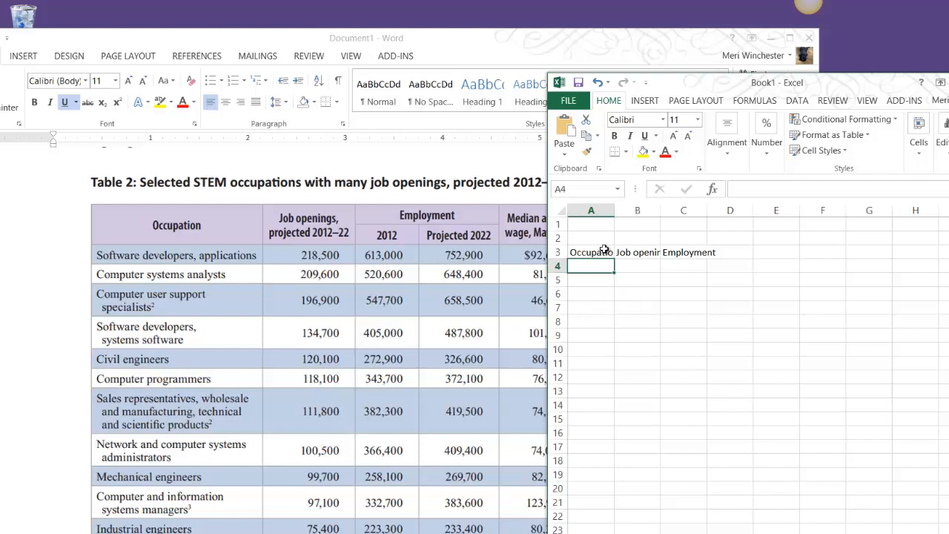
key(Right)
key(Right)
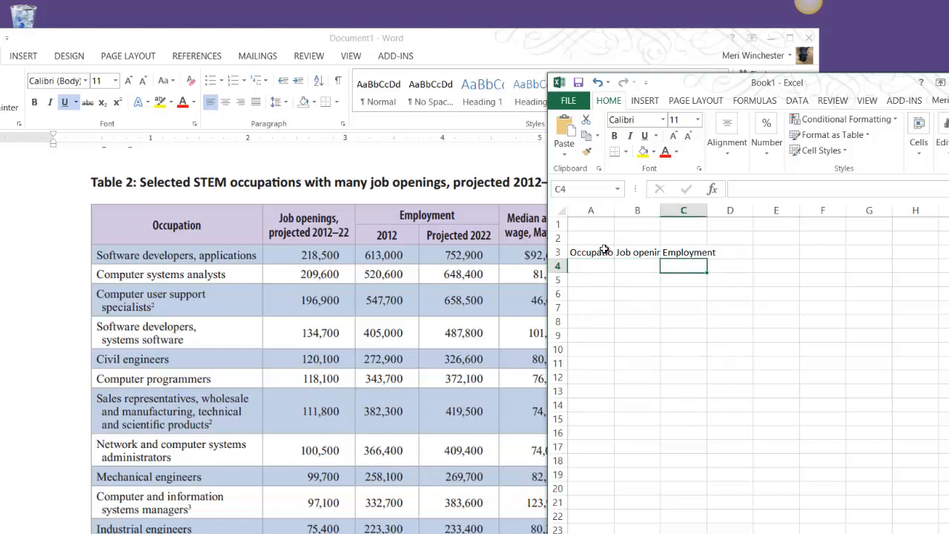
text(2012)
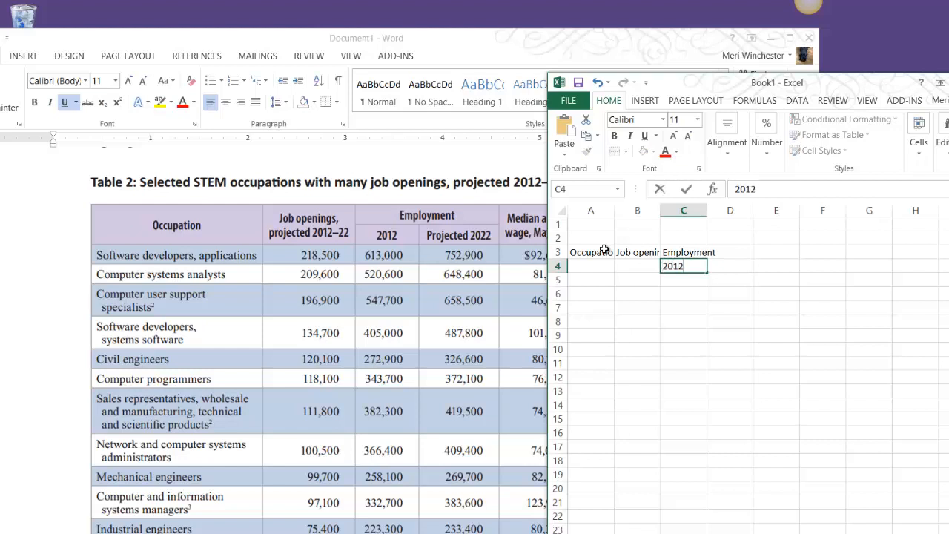
key(Tab)
text(Projected)
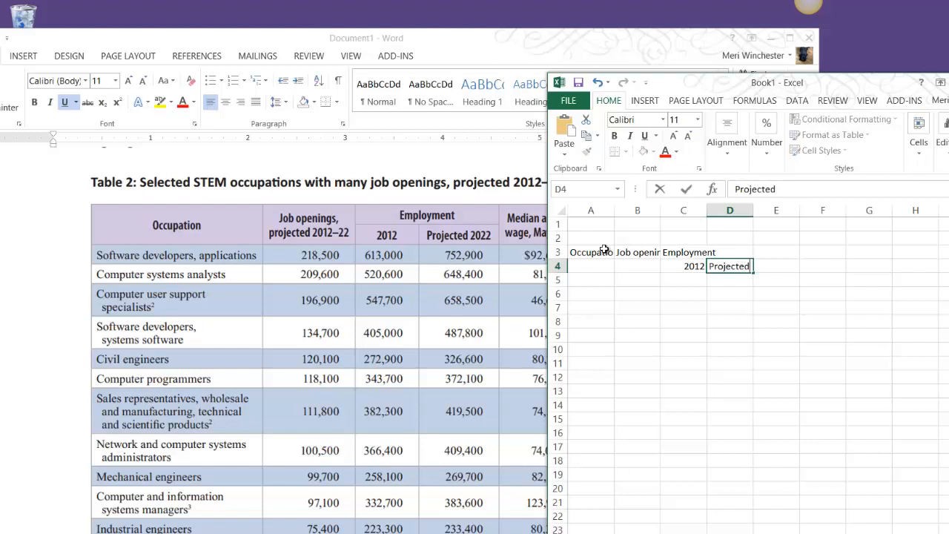
text( 2022)
key(Up)
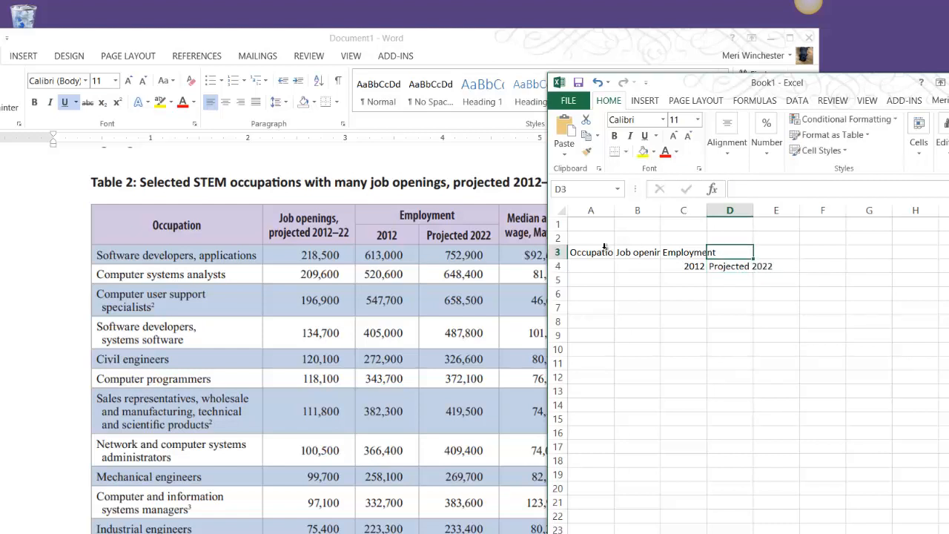
- Rearrange the two windows to uncover Table 2's remaining columns and enter "Median annual wage, May 2013" in E3
drag(495, 37, 304, 44)
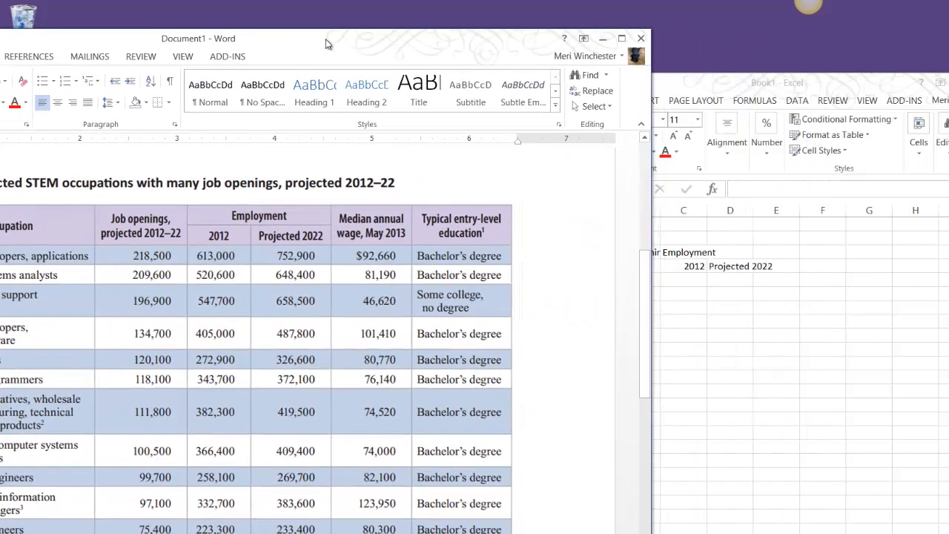
drag(842, 85, 879, 60)
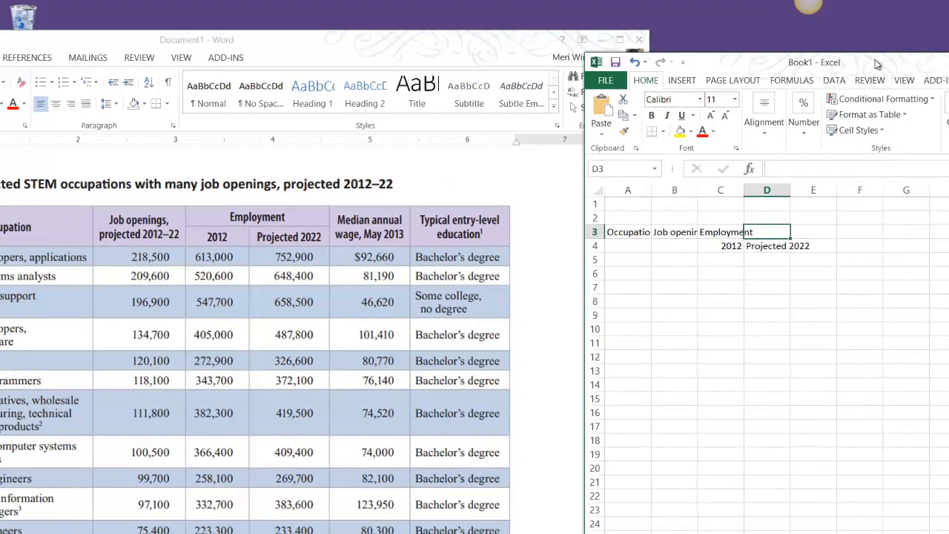
key(Tab)
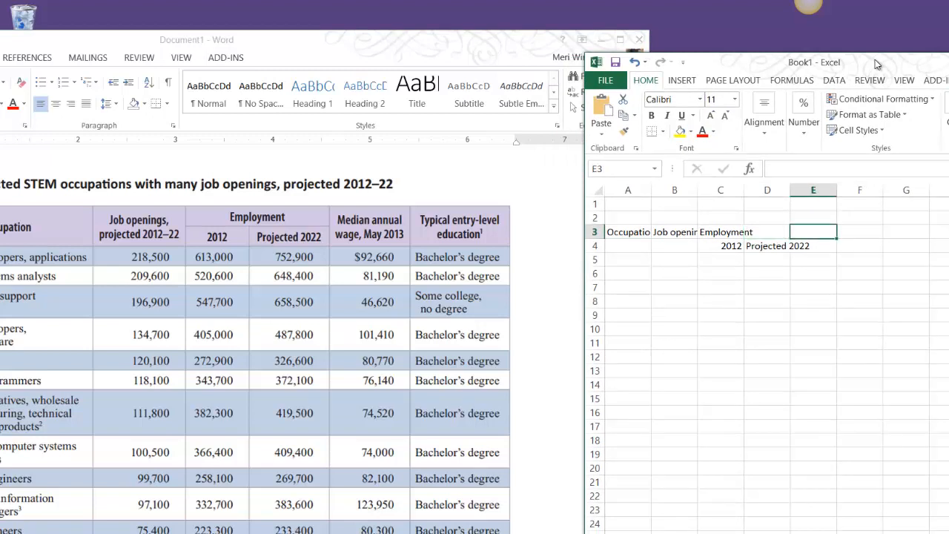
text(M)
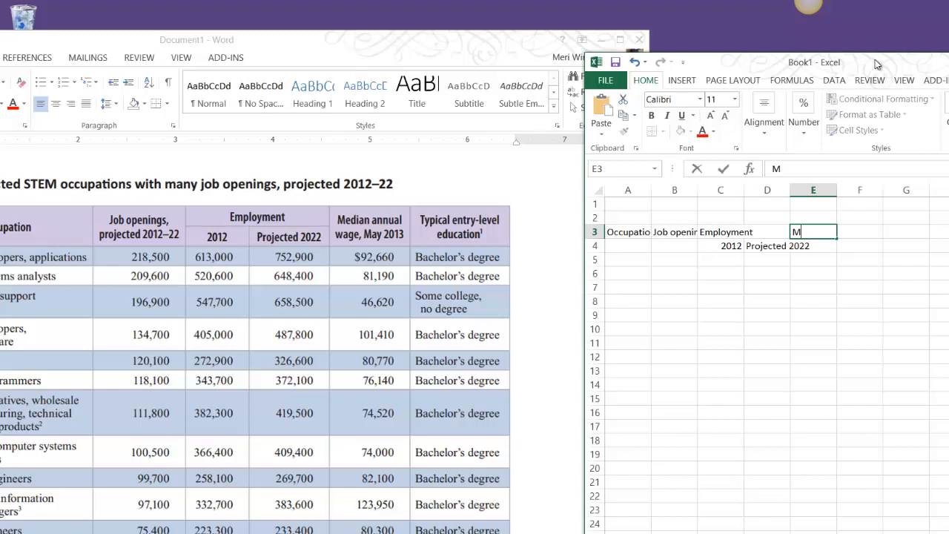
text(edian annual )
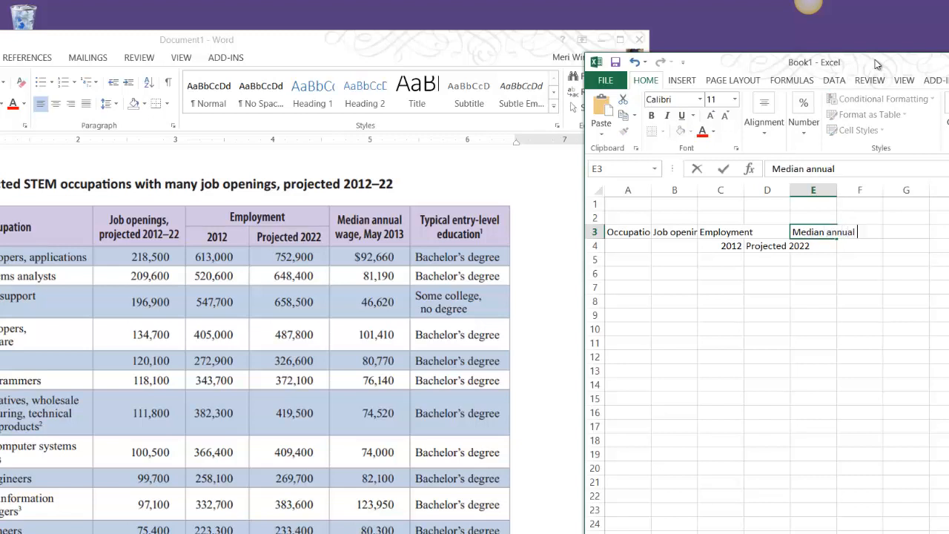
text(wage, Mau)
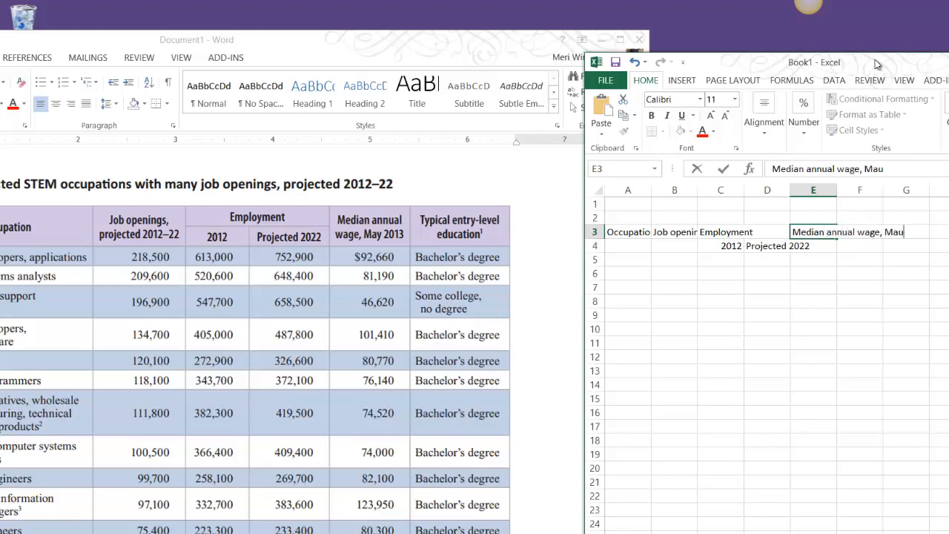
key(BackSpace)
text(y 2013)
key(Tab)
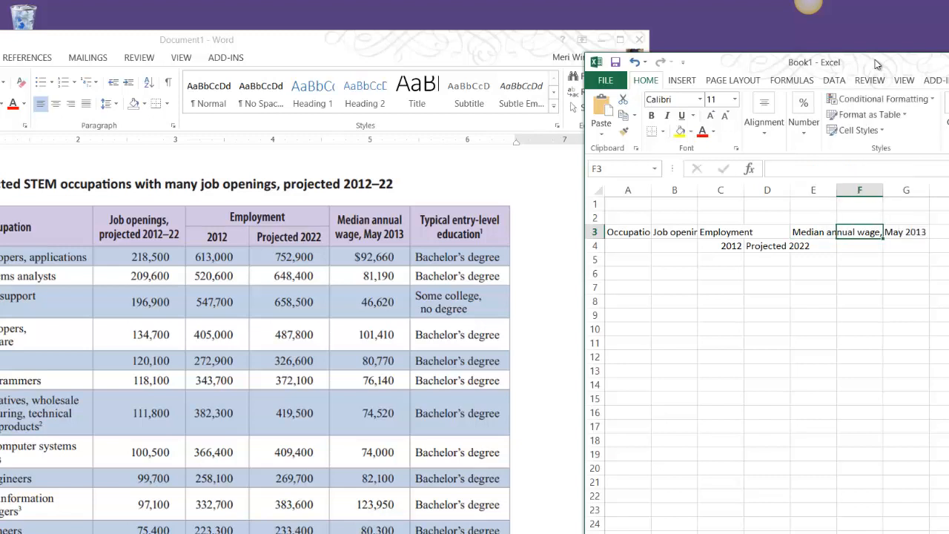
- Enter the heading "Typical entry-level education" in F3 and expand the workbook window to fill the screen
text(Typical e)
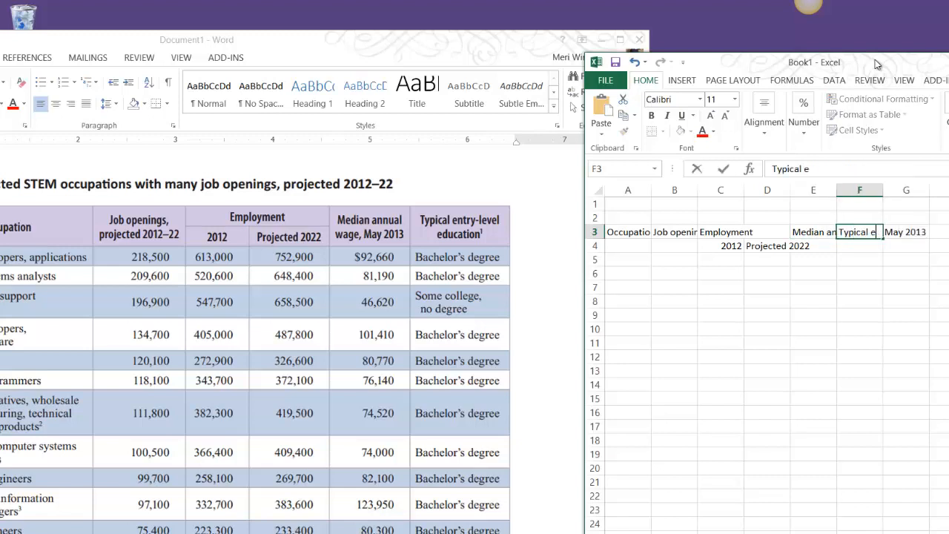
text(ntry-level)
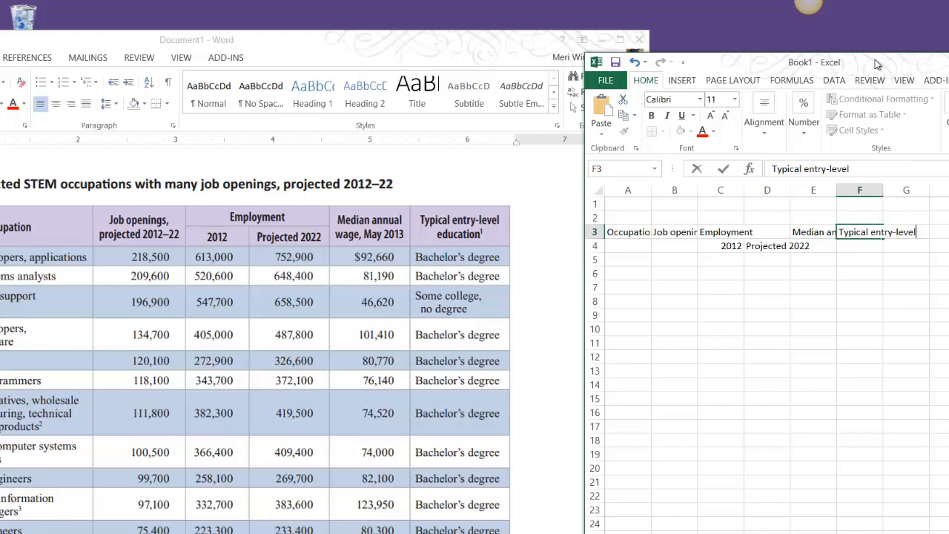
text( dducation)
key(Return)
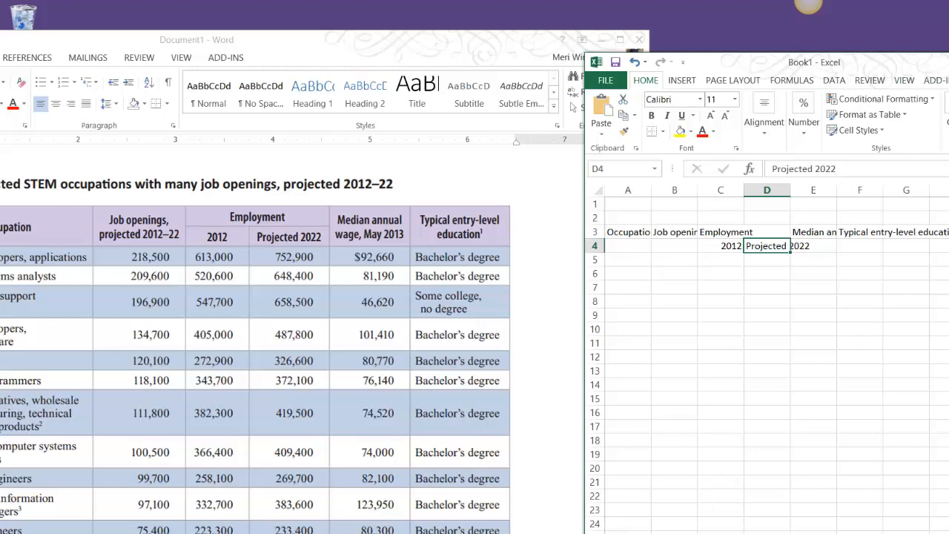
click(948, 62)
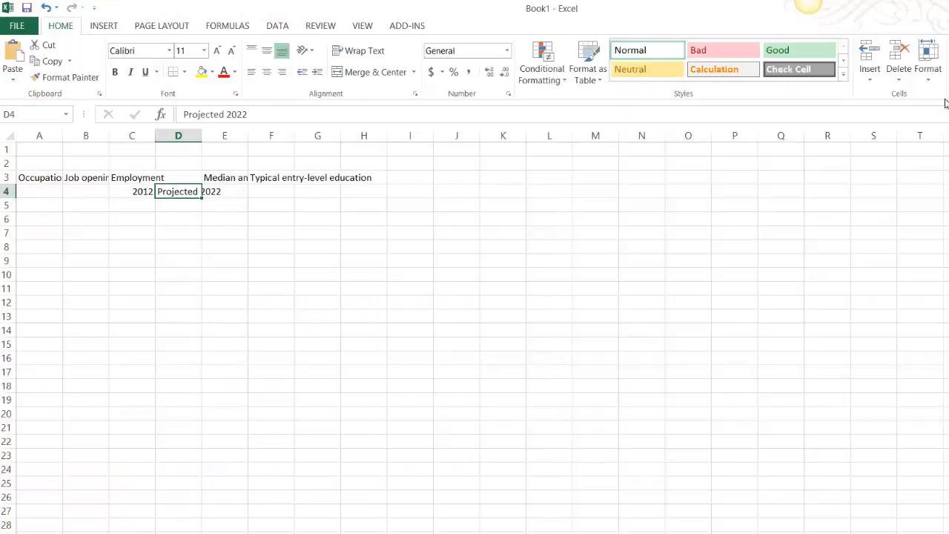
- Widen column A to about three times its default width to make room for the occupation names
click(53, 179)
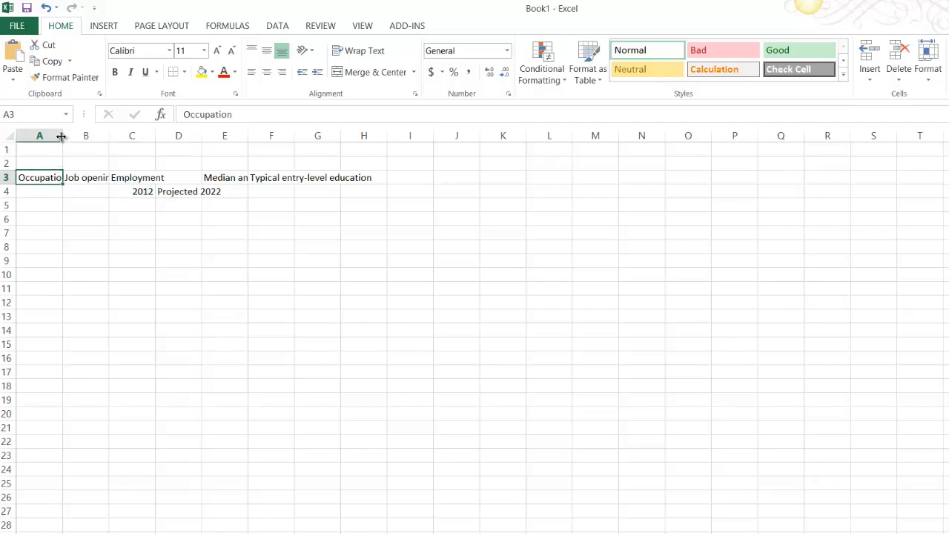
drag(62, 136, 162, 141)
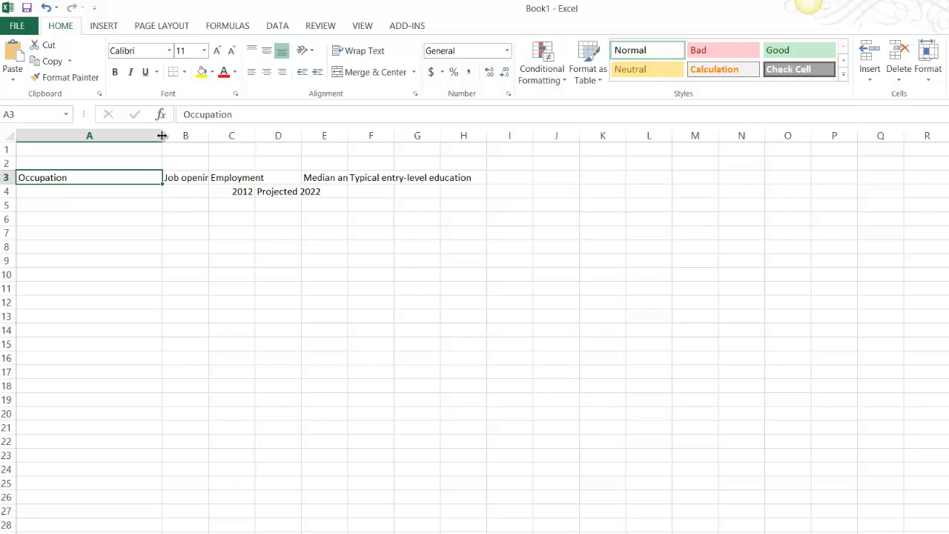
drag(161, 135, 161, 136)
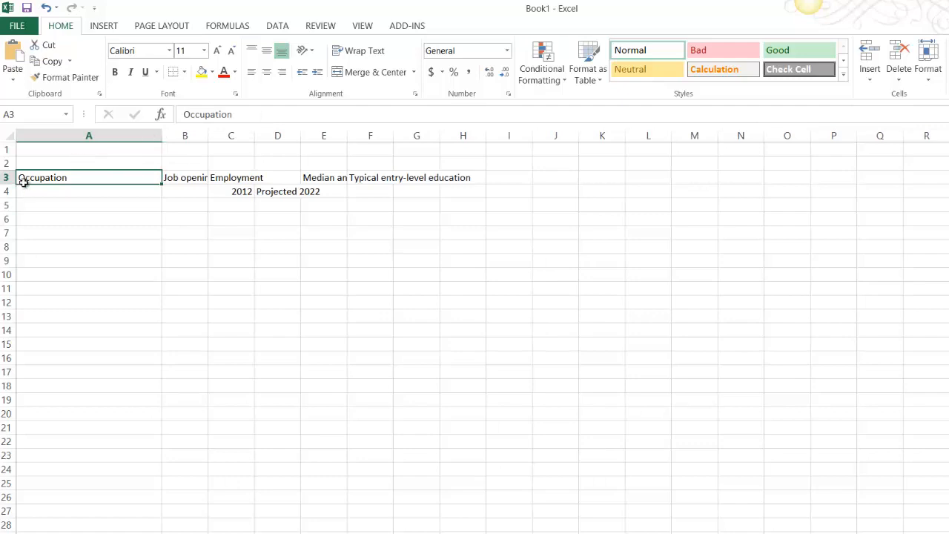
- Make the heading rows bold across A3:H4
drag(20, 177, 451, 186)
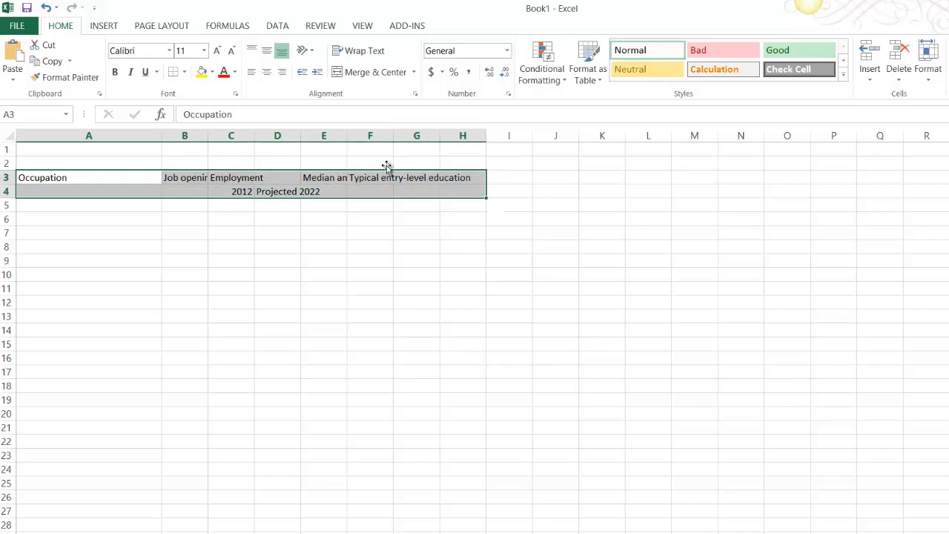
click(118, 74)
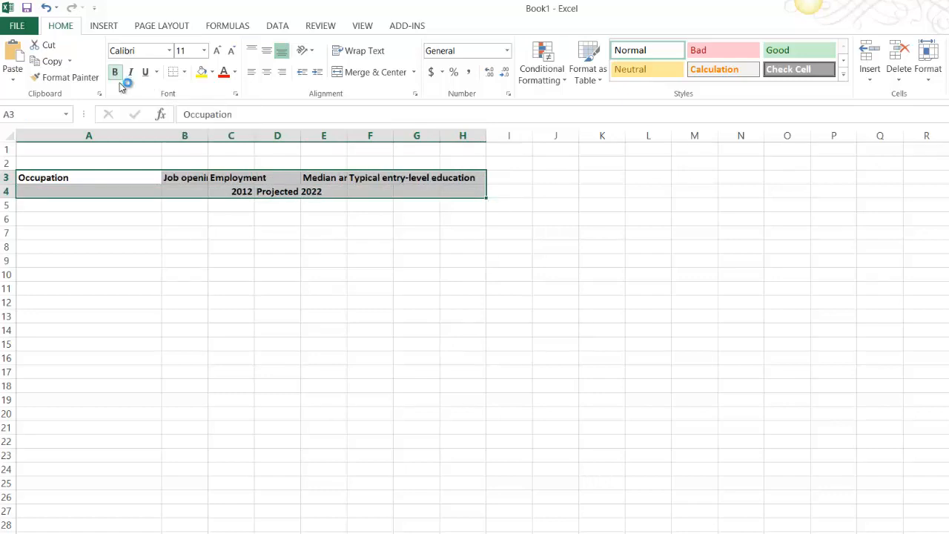
click(131, 180)
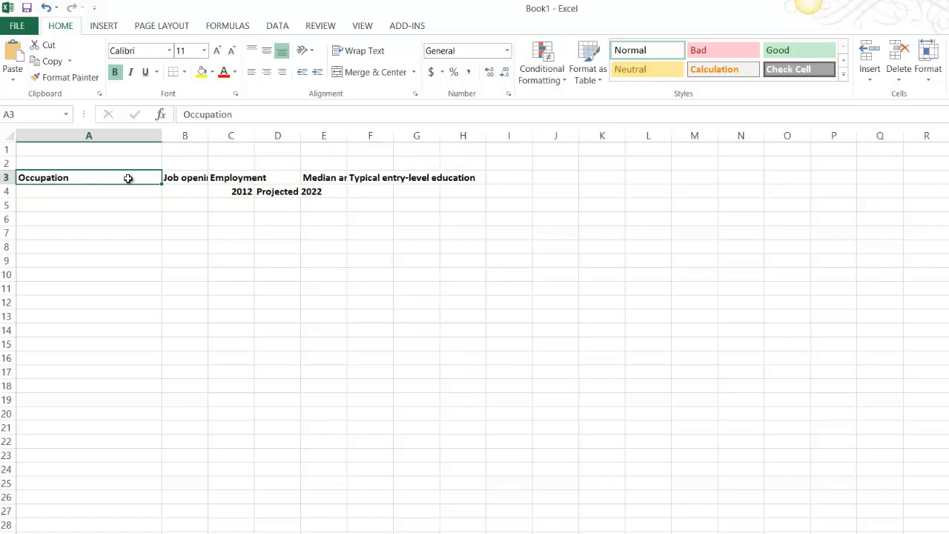
drag(128, 179, 508, 191)
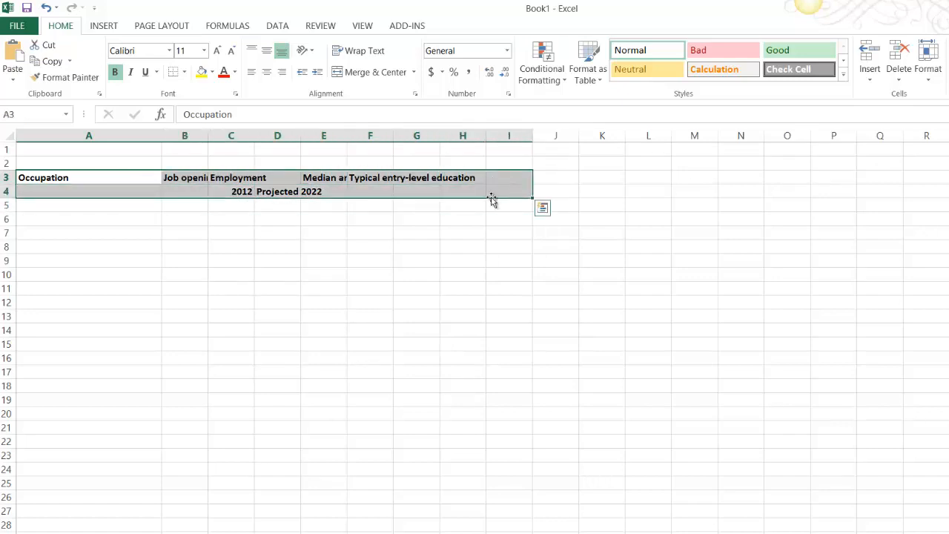
click(272, 259)
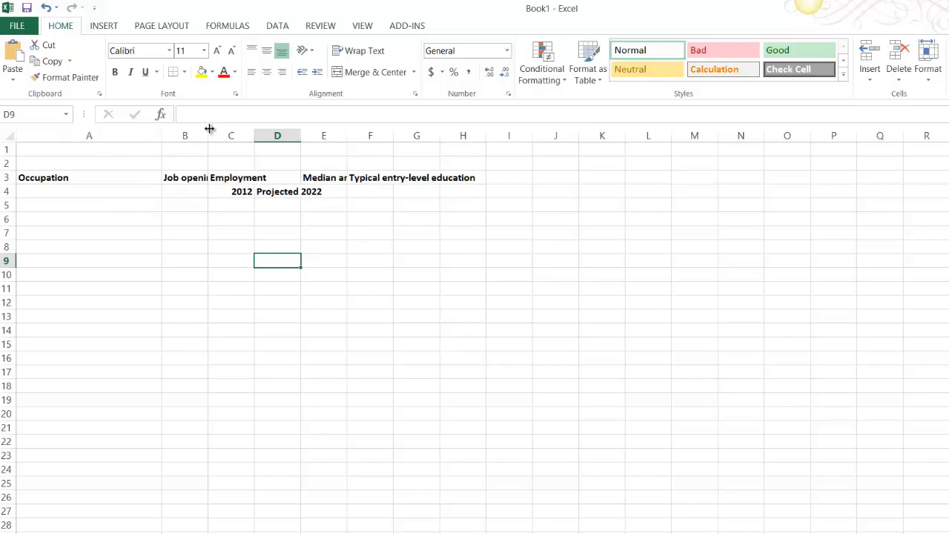
- Widen column B to about twice its default width and wrap the text of the job openings heading in B3
drag(209, 132, 214, 131)
drag(214, 131, 250, 132)
click(213, 182)
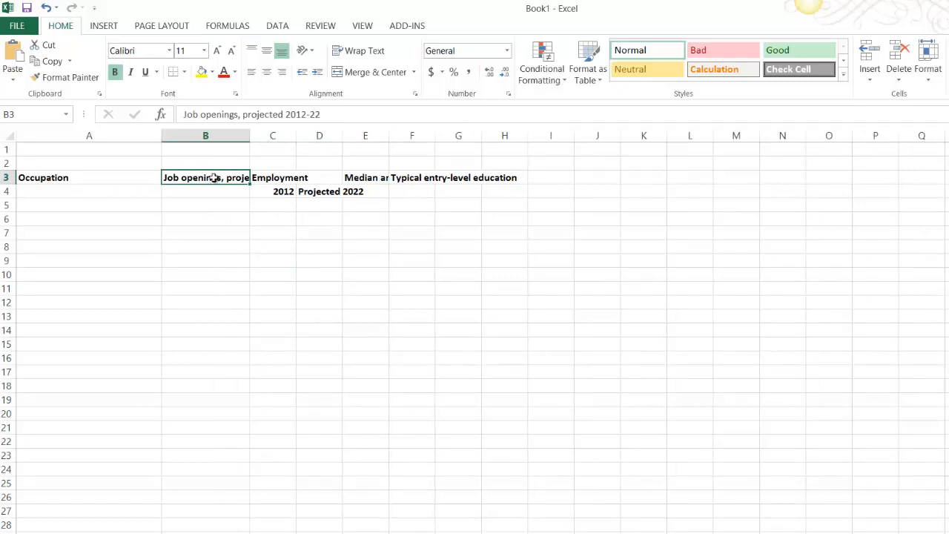
right_click(214, 180)
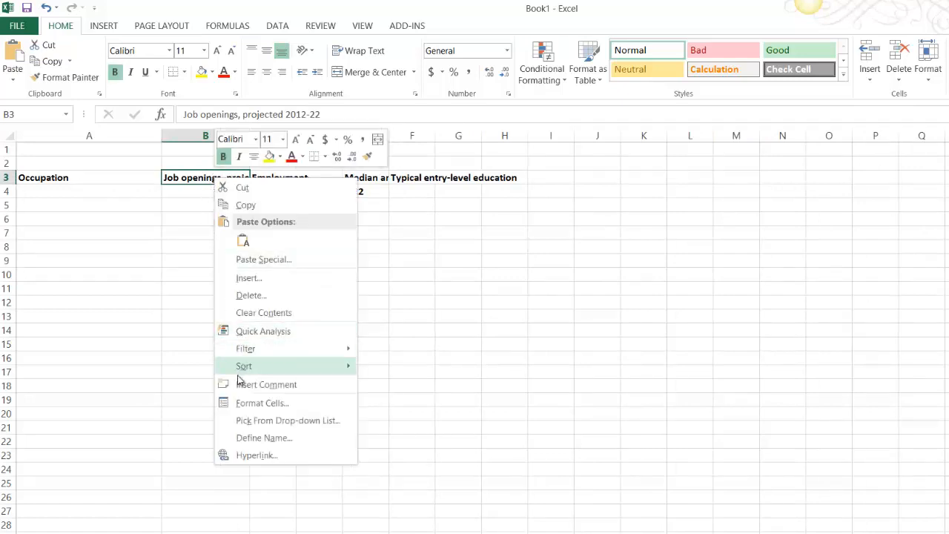
click(241, 401)
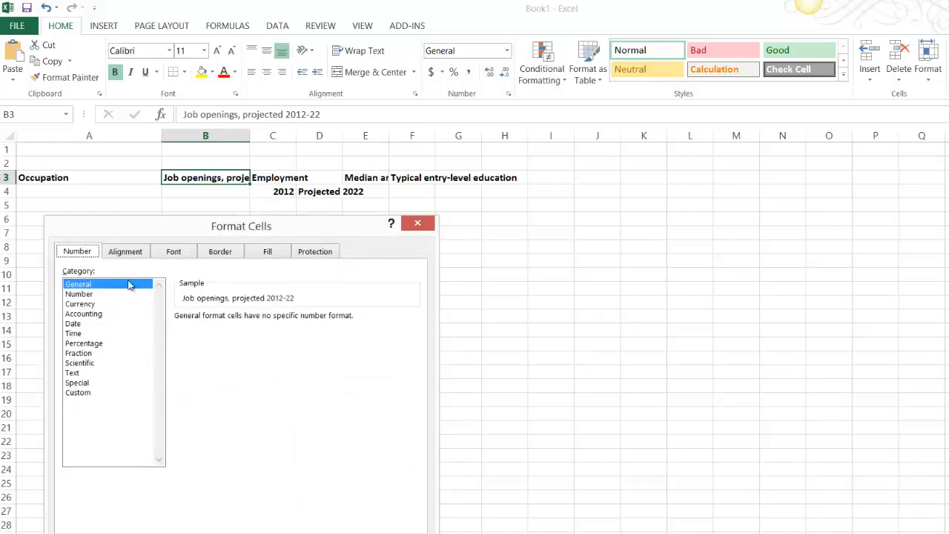
click(133, 253)
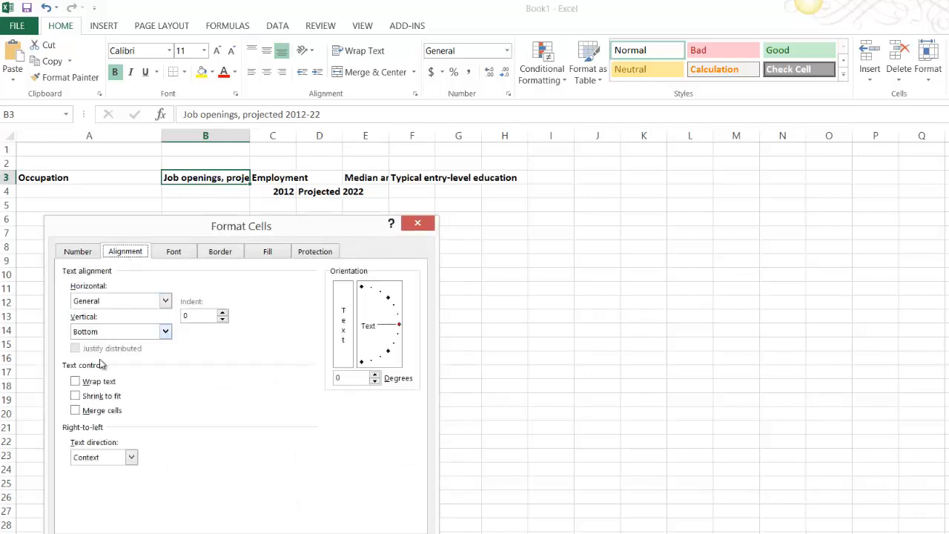
click(83, 382)
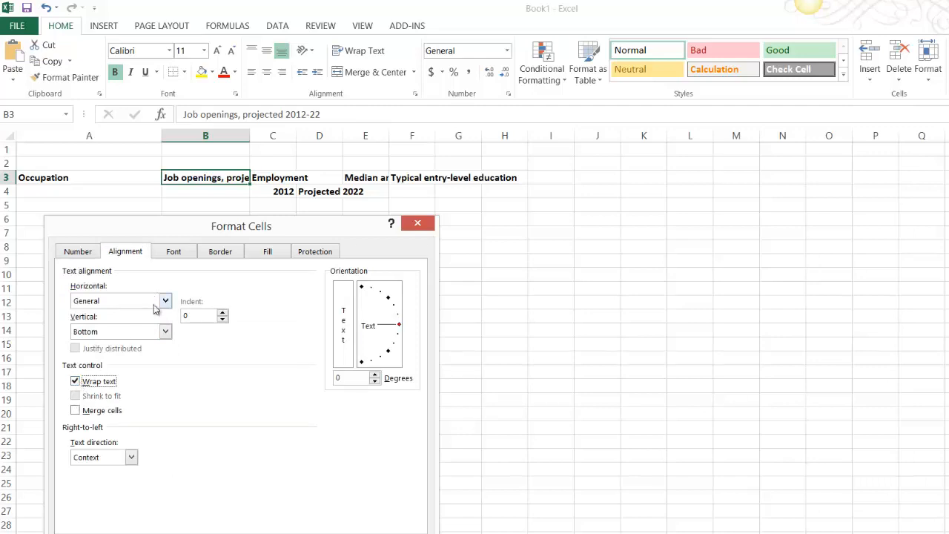
key(Return)
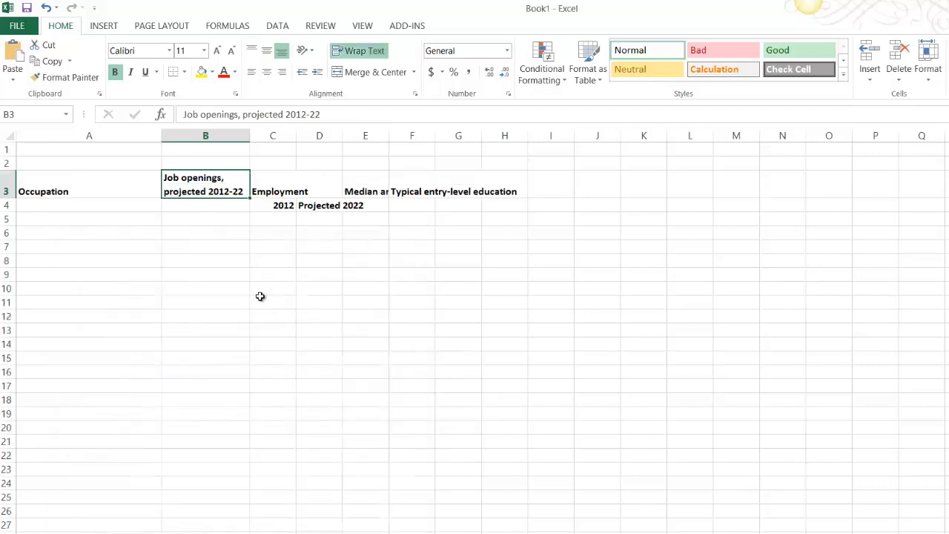
- Merge B3:B4 and center the job openings heading both horizontally and vertically
click(222, 271)
drag(224, 174, 225, 201)
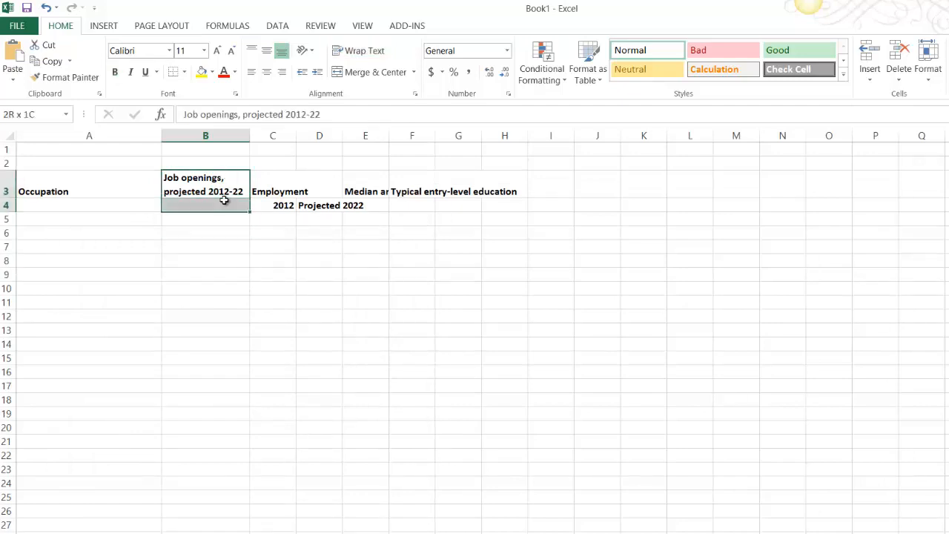
right_click(224, 201)
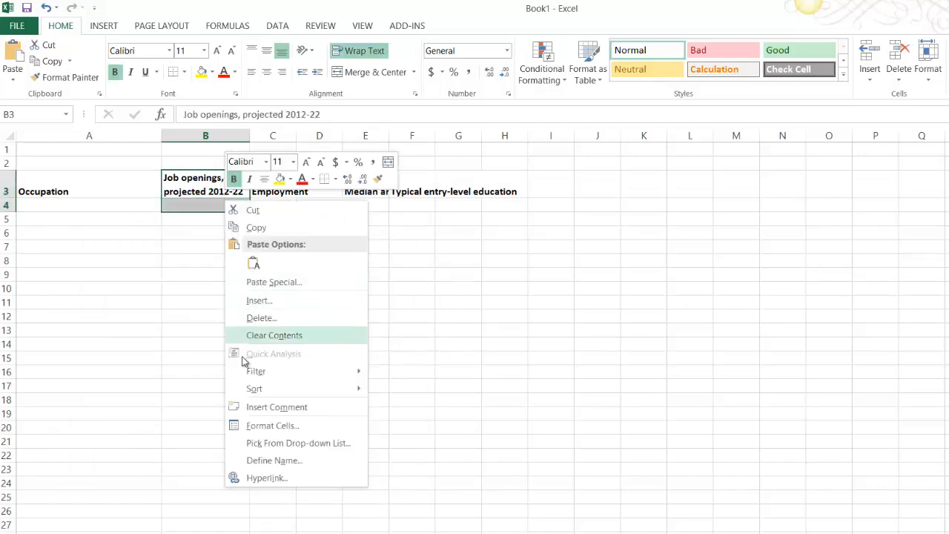
click(263, 425)
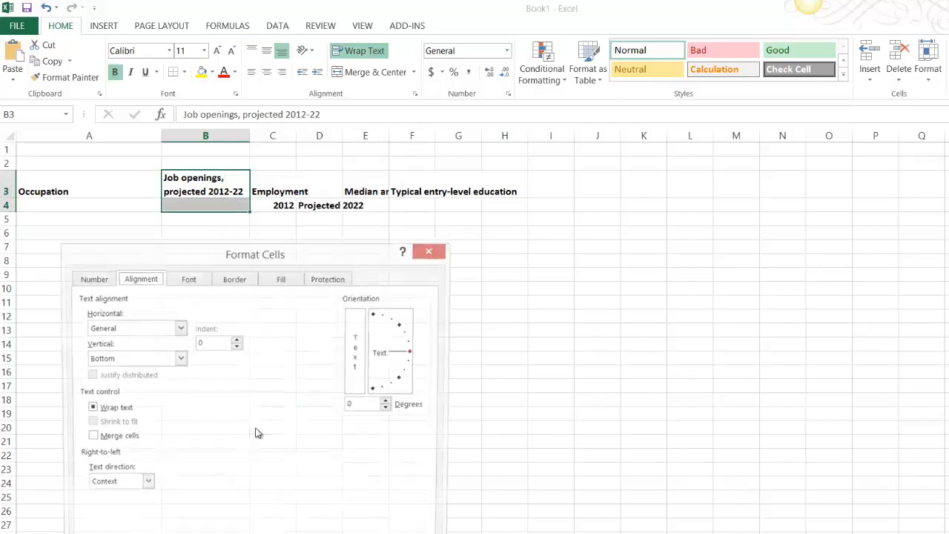
click(115, 440)
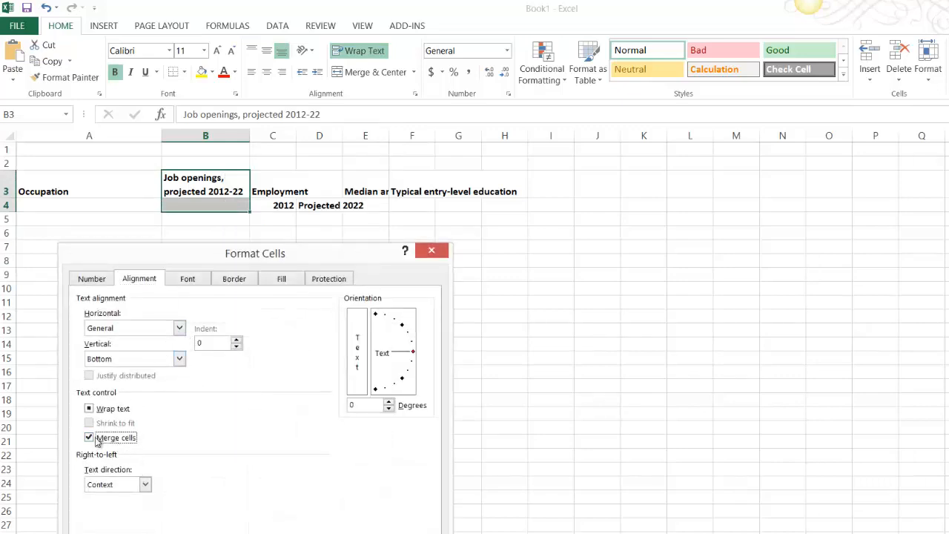
click(143, 328)
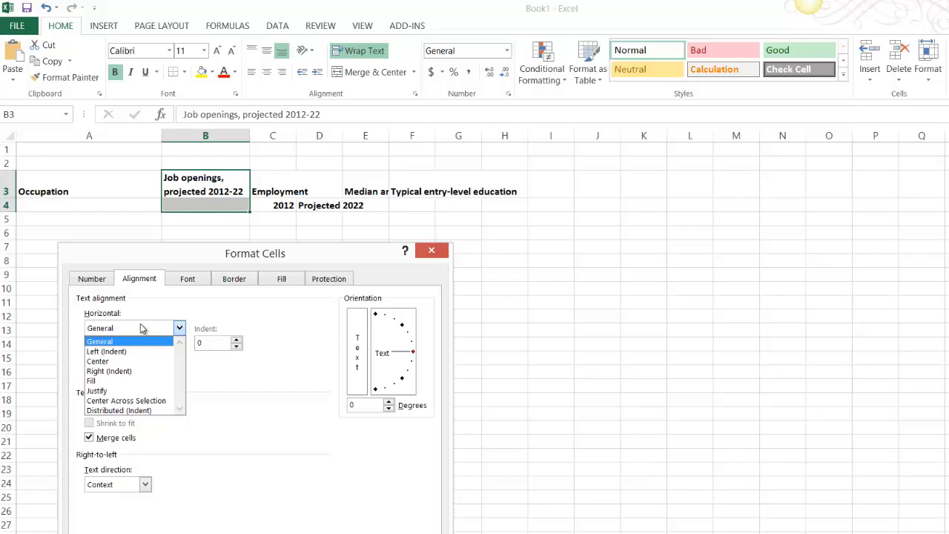
click(131, 361)
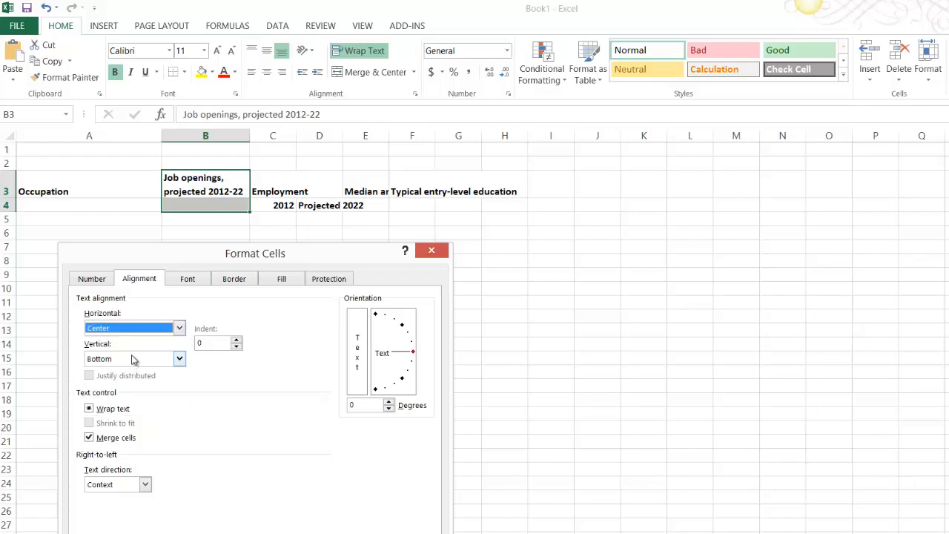
click(133, 359)
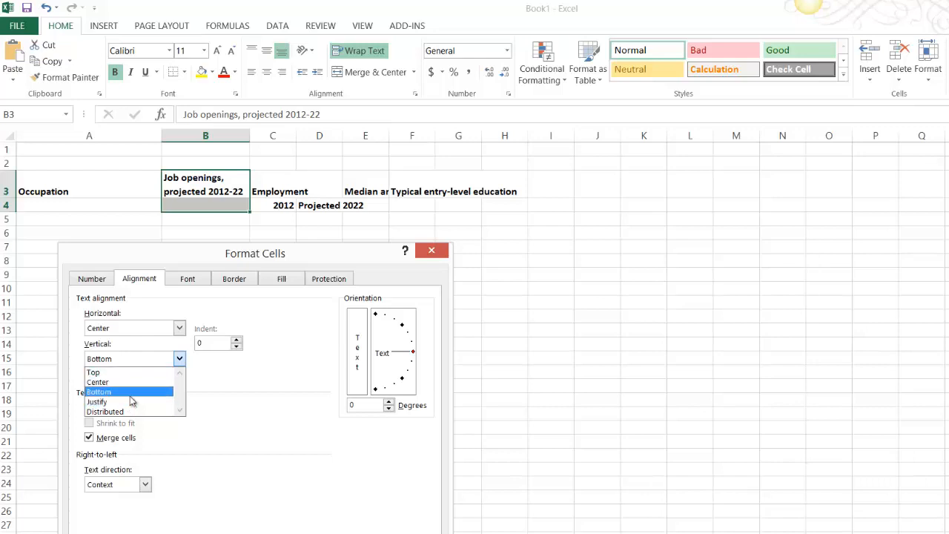
click(126, 381)
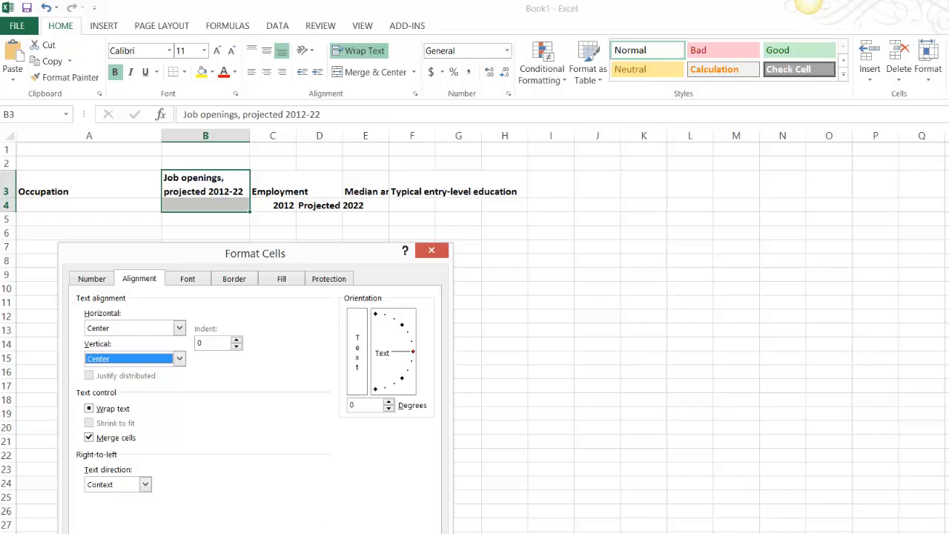
click(345, 533)
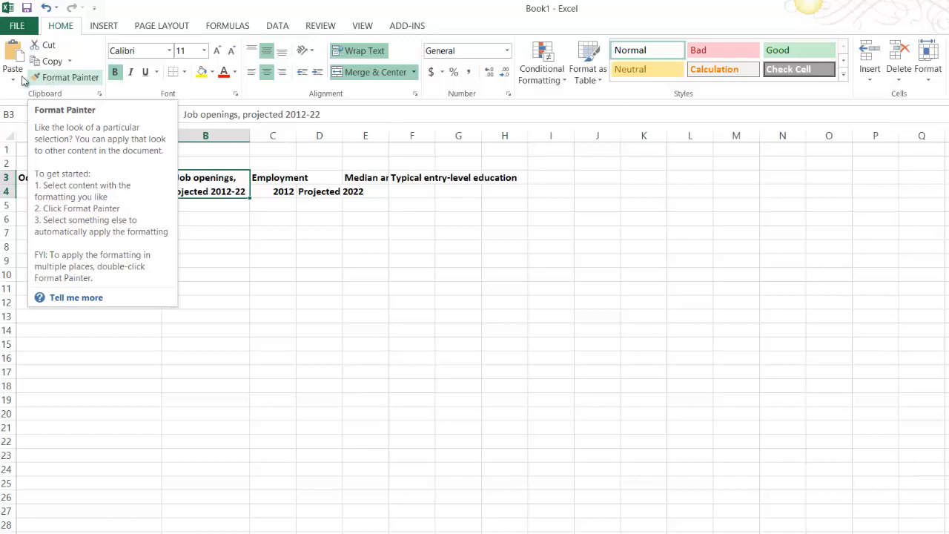
- Copy the merged, centered formatting of B3:B4 to the Occupation heading in A3 with Format Painter
click(64, 83)
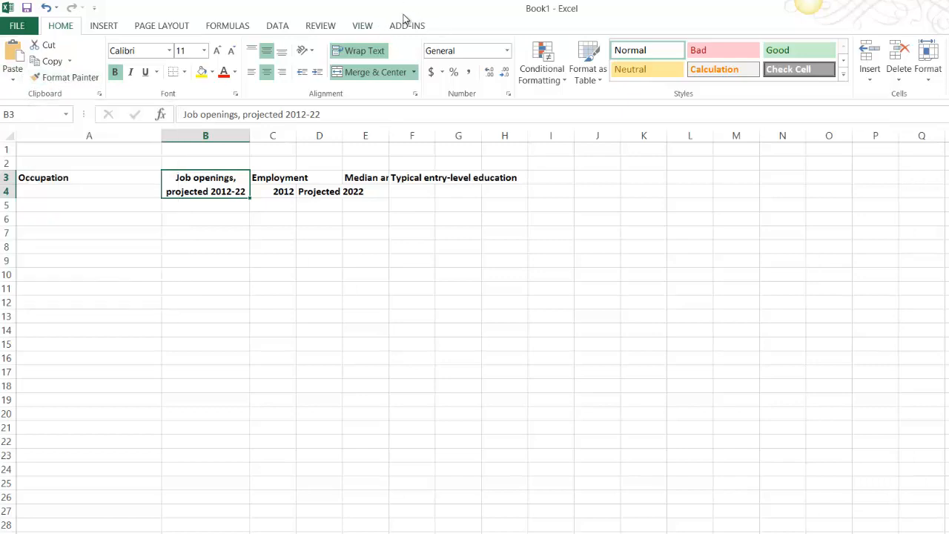
click(65, 77)
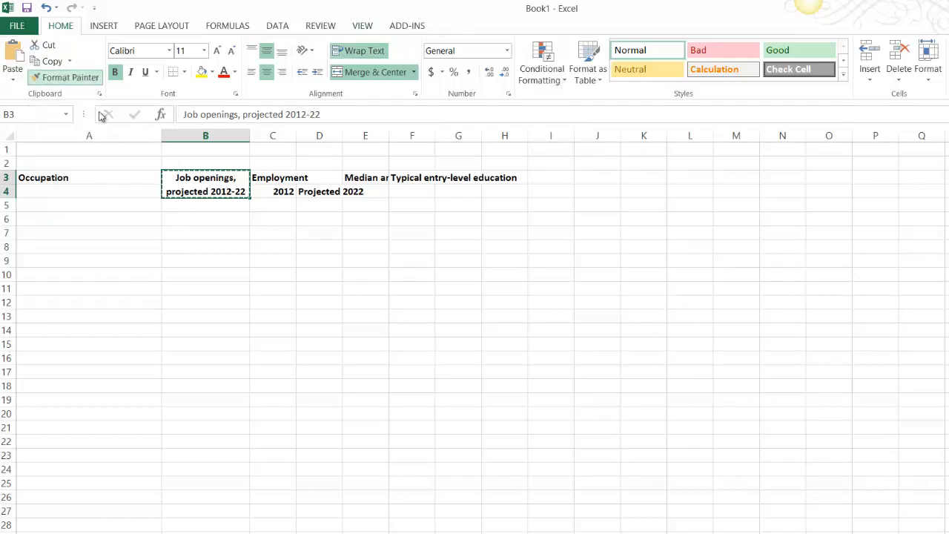
click(99, 177)
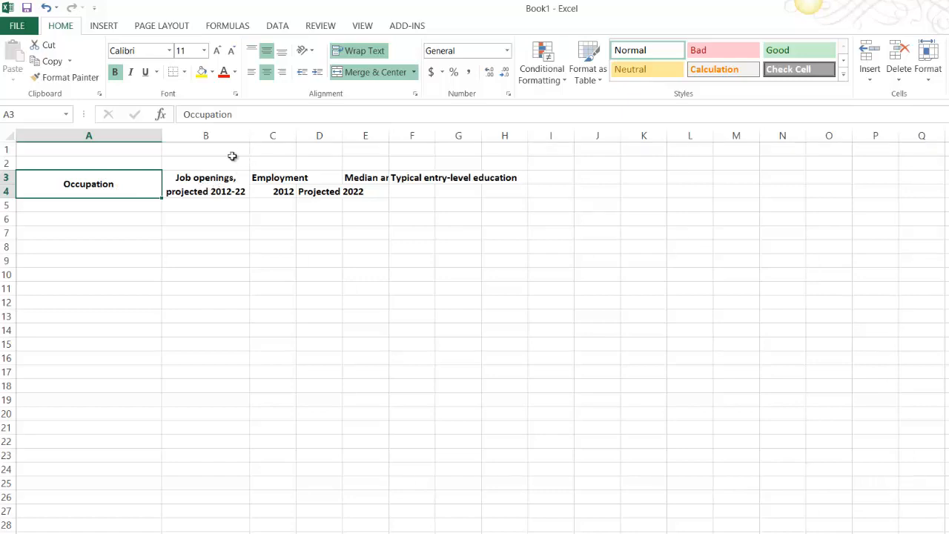
- Center the subheadings "2012" in C4 and "Projected 2022" in D4 horizontally
click(285, 191)
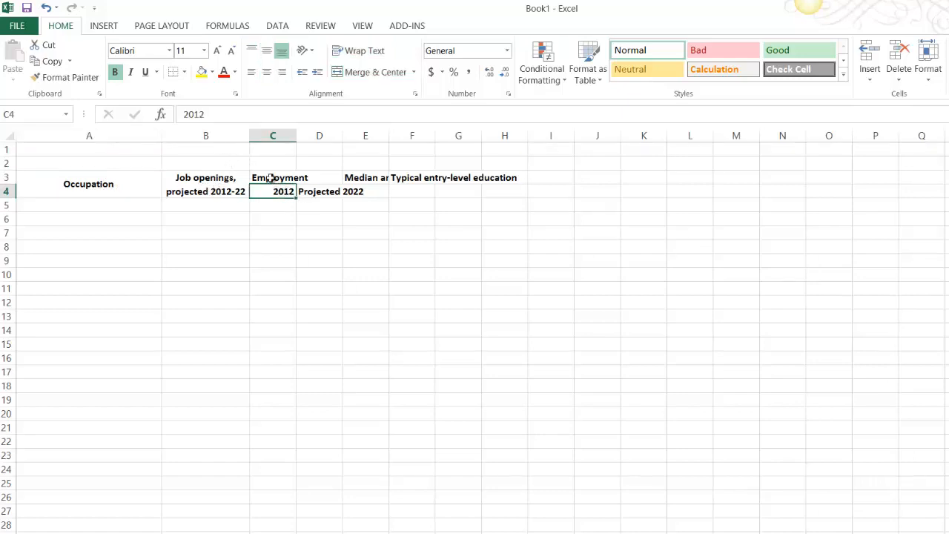
click(266, 72)
click(320, 191)
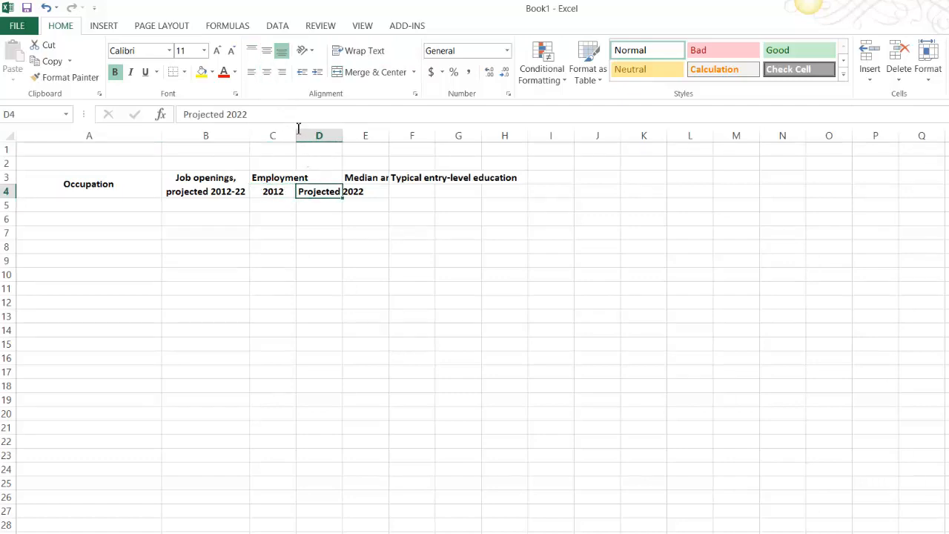
click(272, 73)
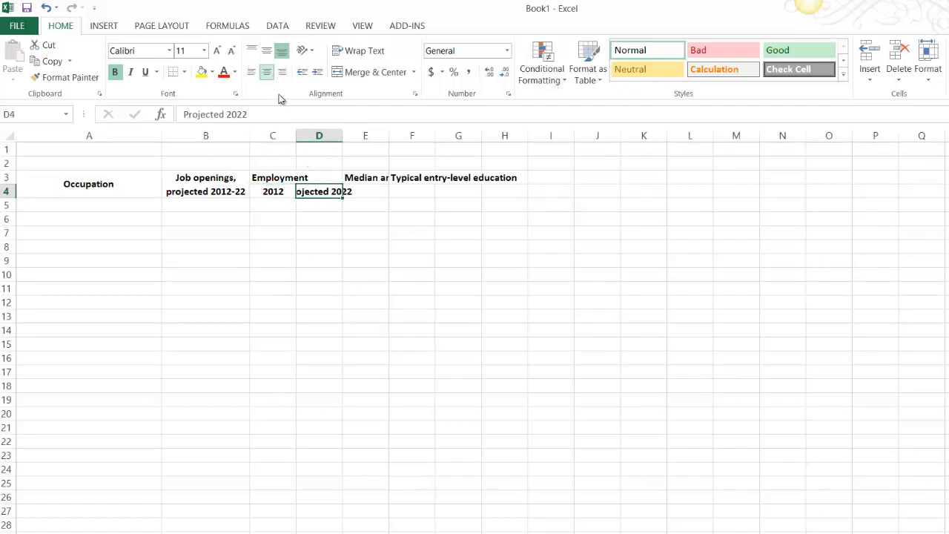
- Set the width of column D, holding the "Projected 2022" subheading, to 15
drag(342, 135, 387, 145)
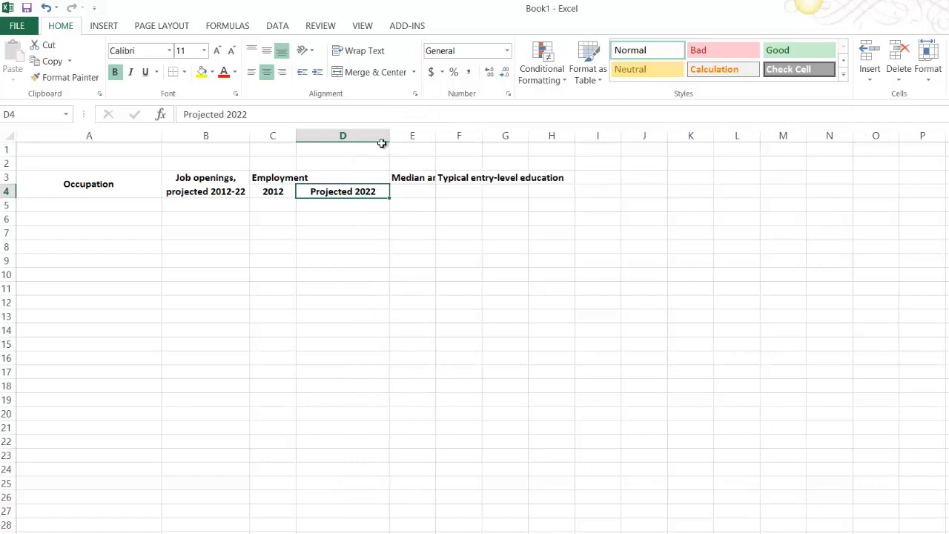
right_click(387, 140)
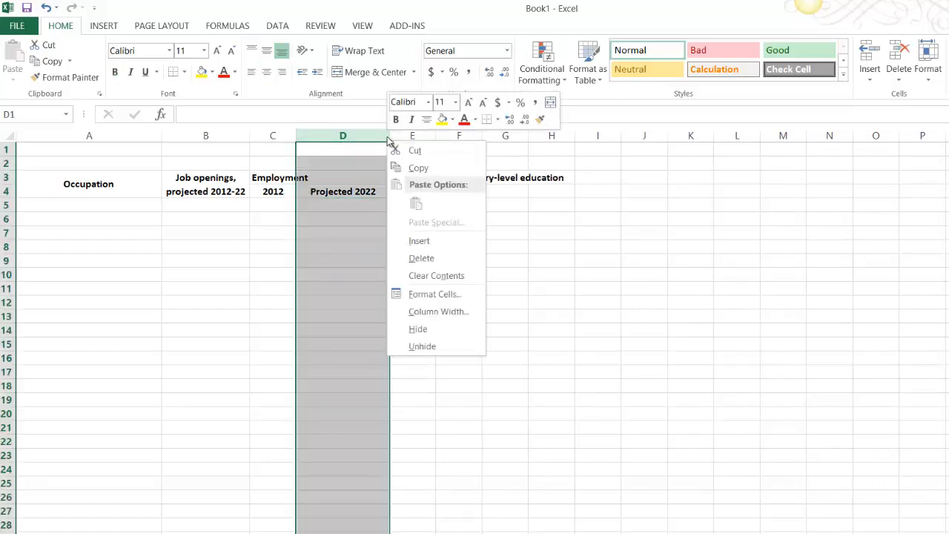
click(390, 135)
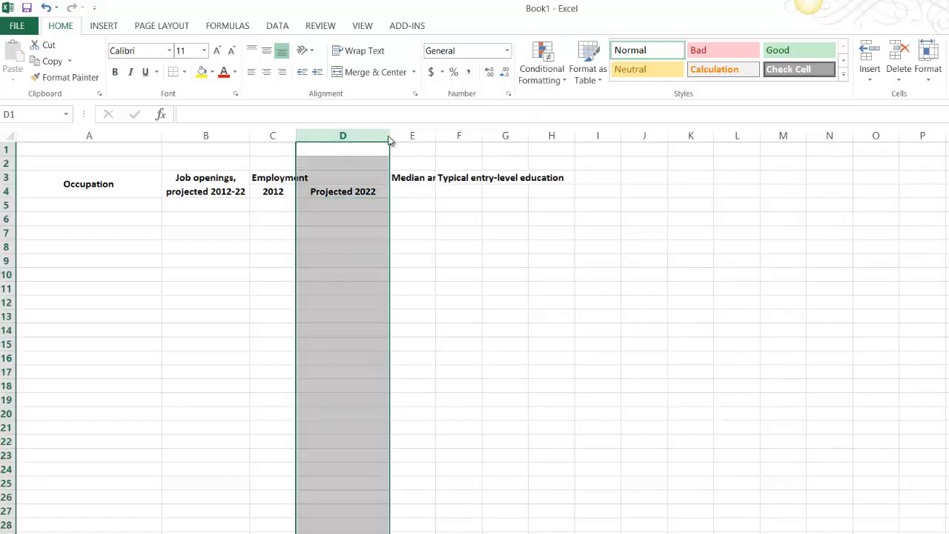
right_click(392, 139)
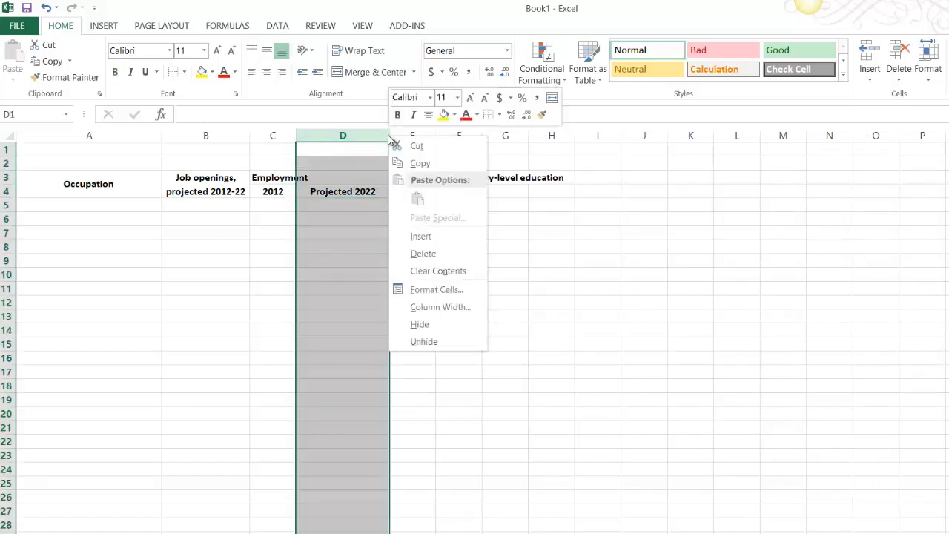
click(440, 306)
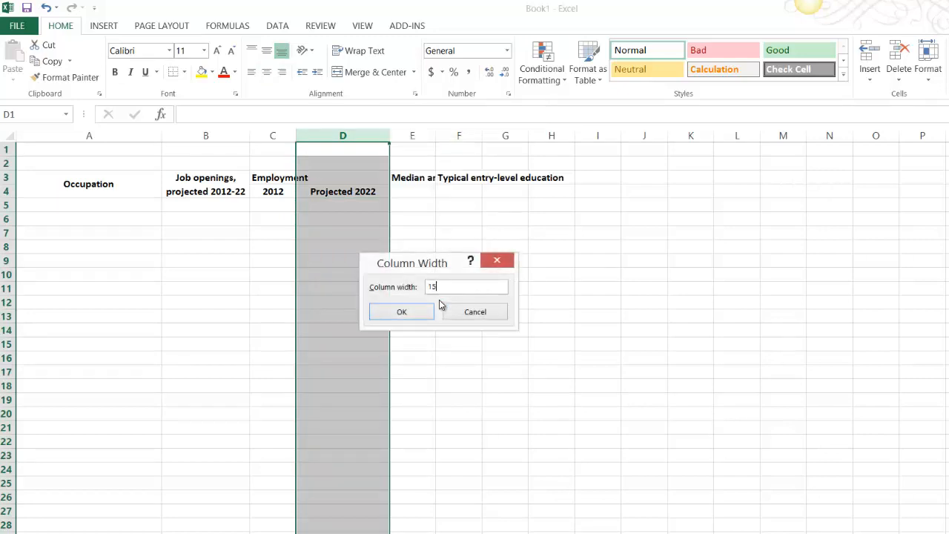
text(15)
key(Return)
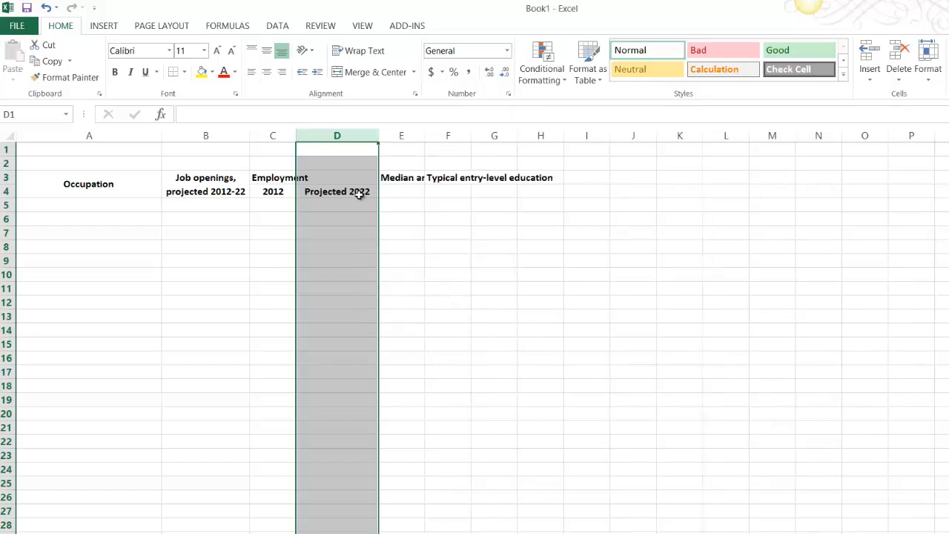
- Set the width of column C, holding the "2012" subheading, to 15 as well
right_click(290, 137)
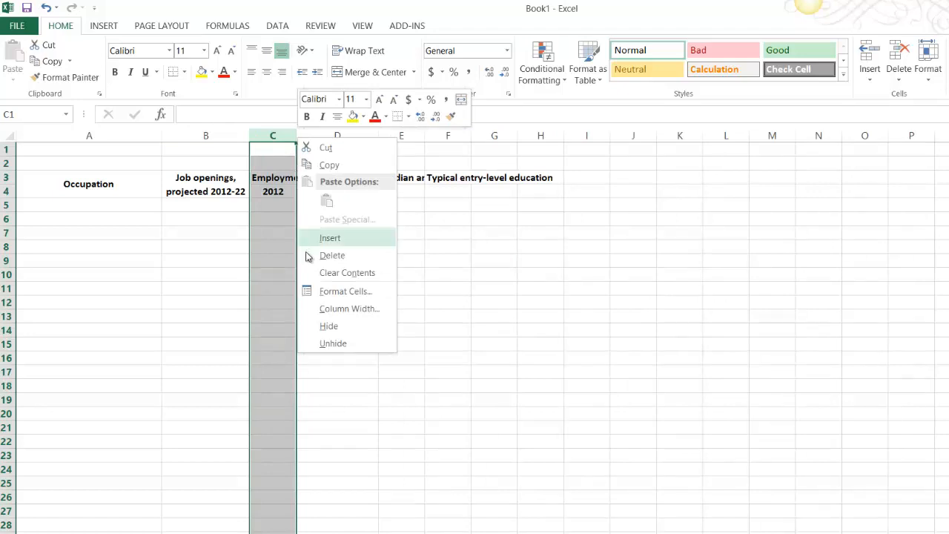
click(332, 309)
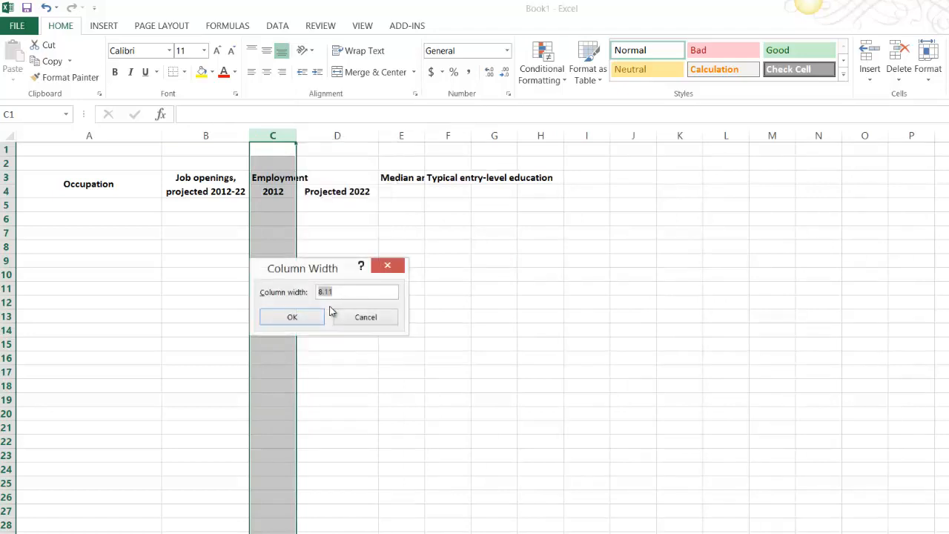
text(15)
key(Return)
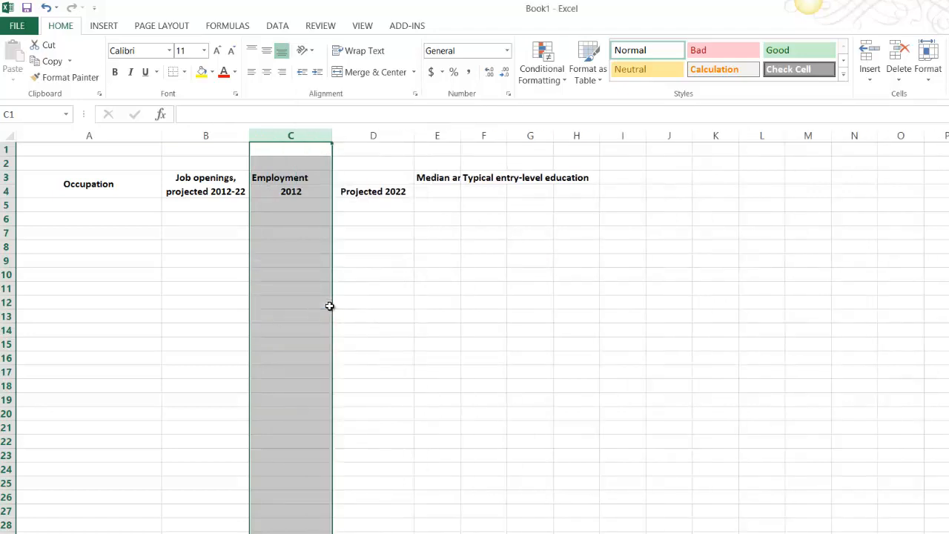
click(363, 283)
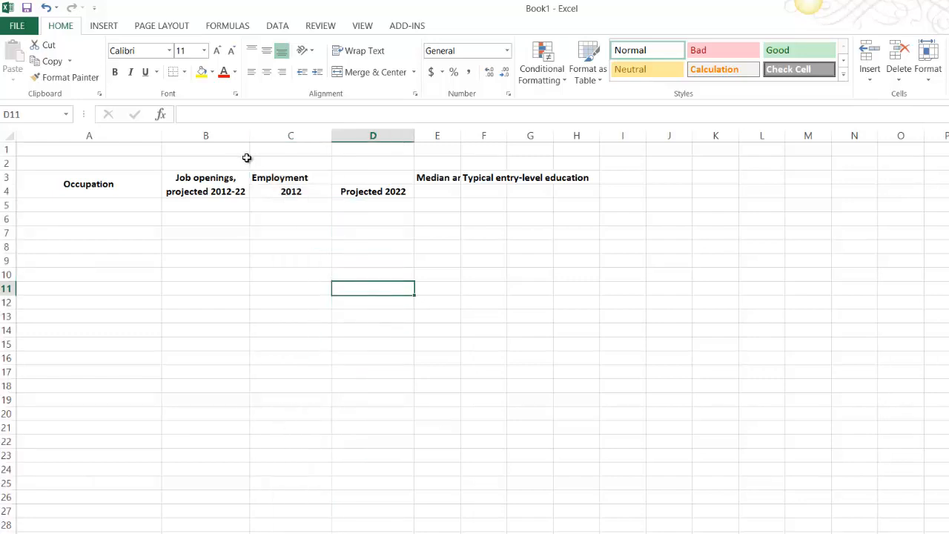
- Merge and center the Employment heading across C3:D3, above its two subheadings
drag(277, 175, 388, 183)
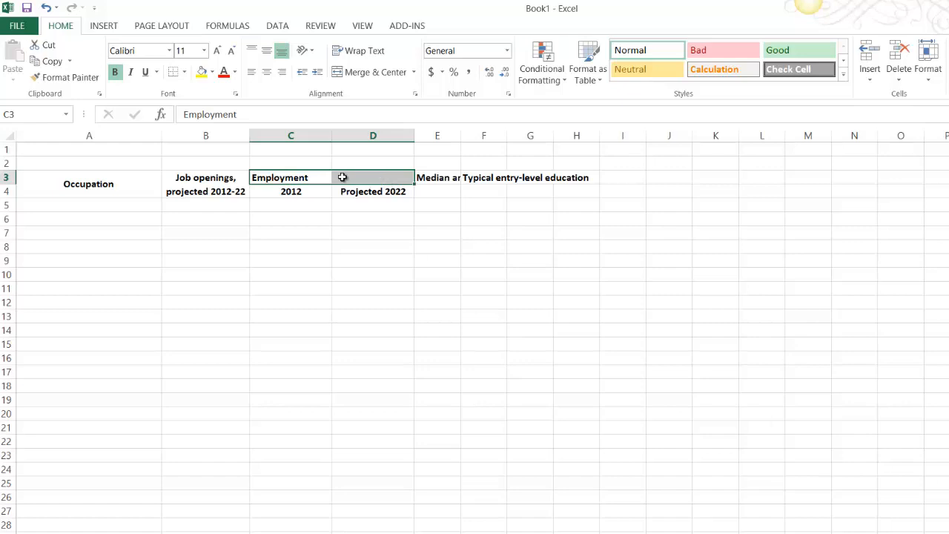
click(269, 258)
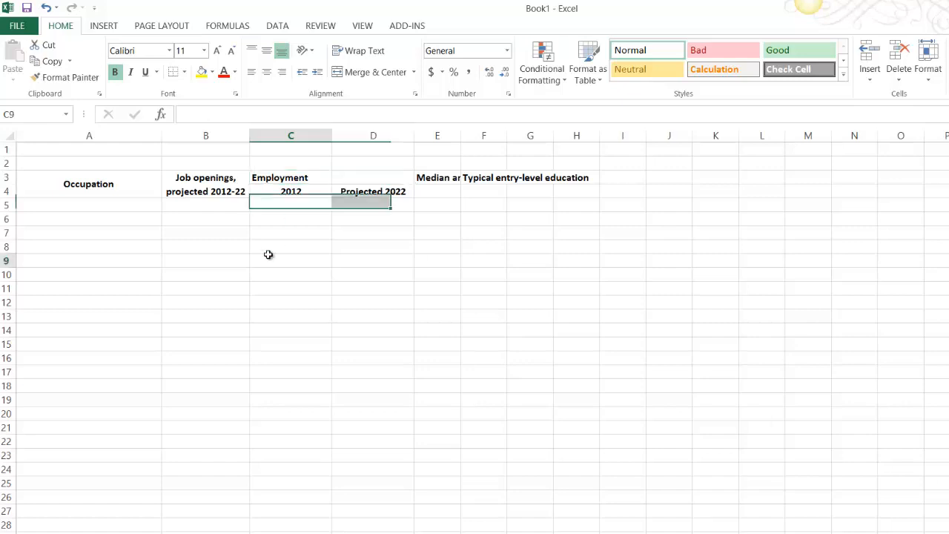
click(292, 177)
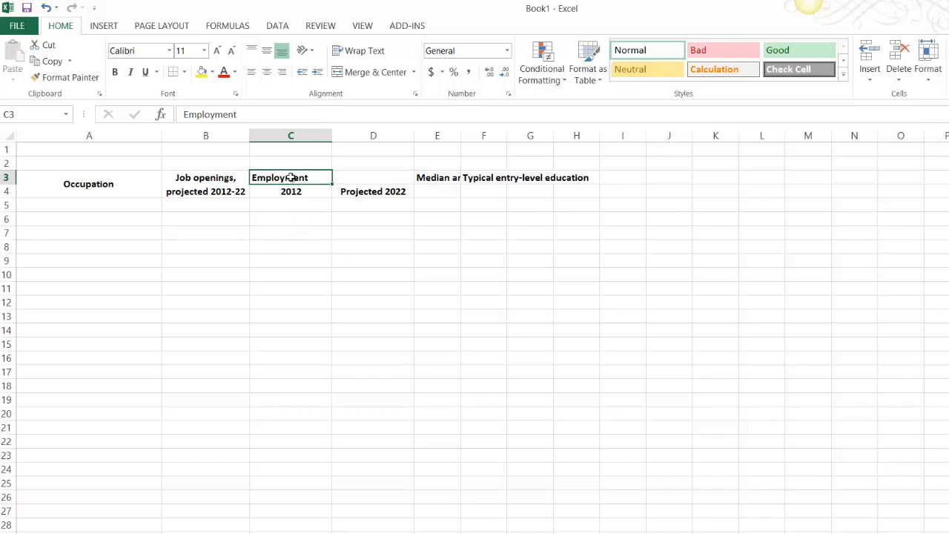
drag(307, 178, 407, 173)
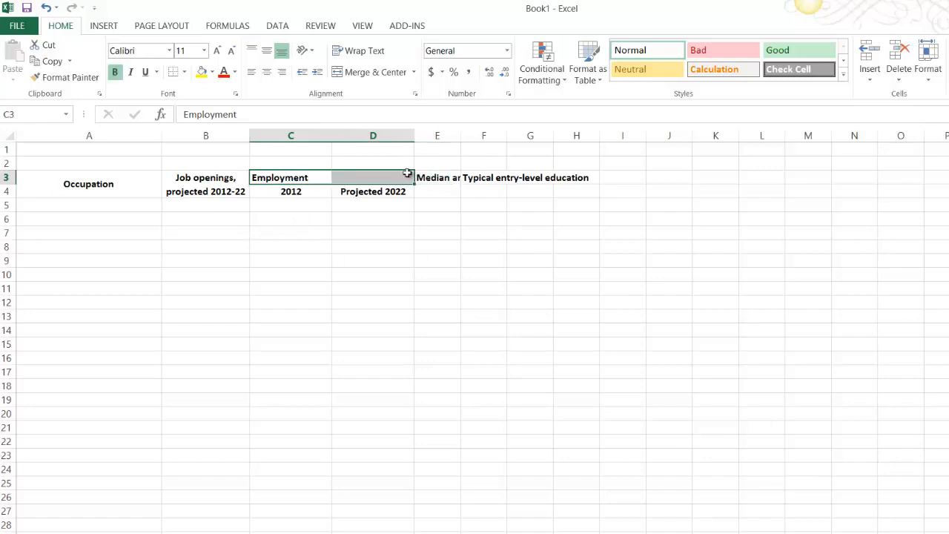
click(404, 173)
drag(320, 178, 338, 177)
click(377, 76)
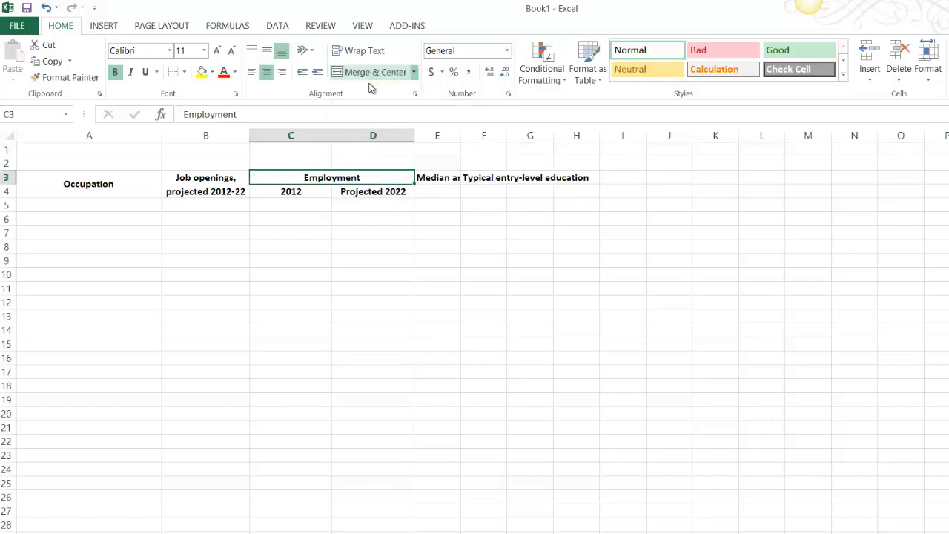
- Check the alignment and merge settings of the Employment heading in the Format Cells dialog
right_click(355, 184)
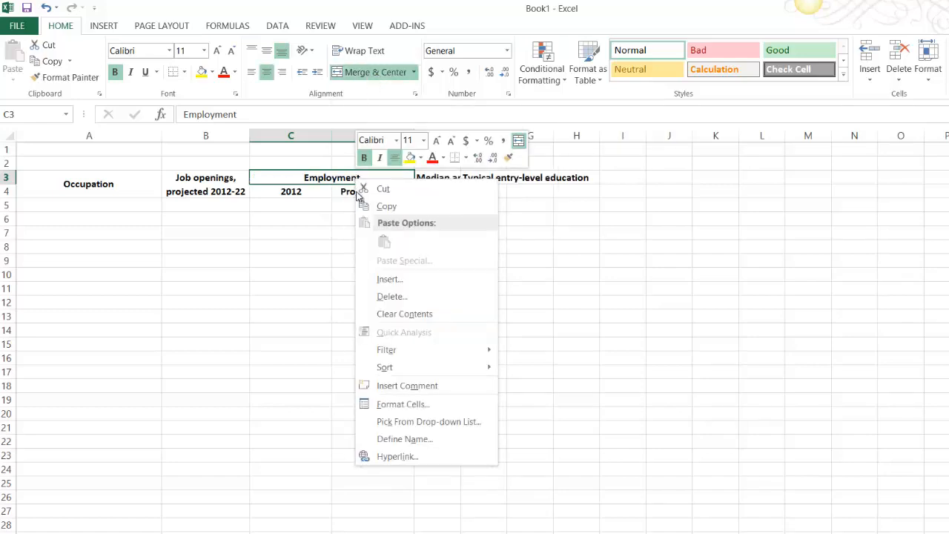
click(379, 404)
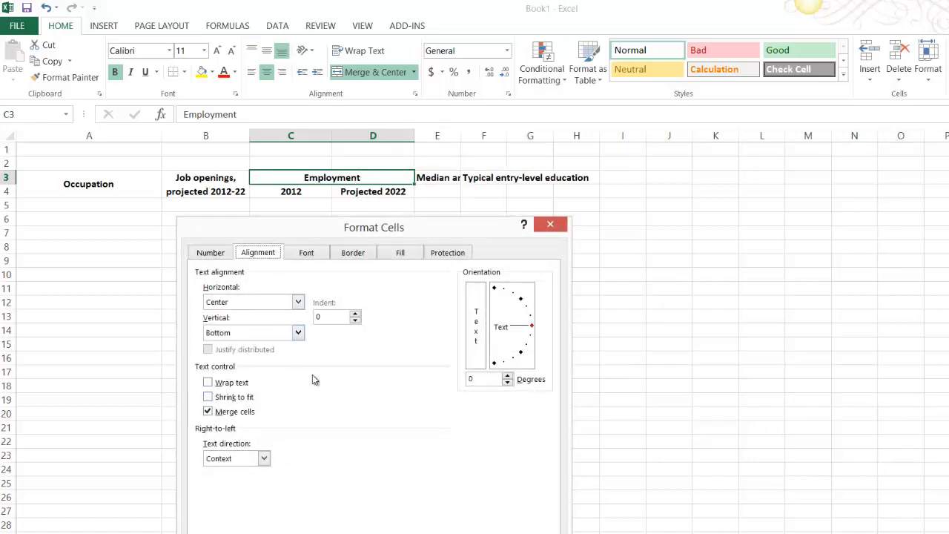
key(Return)
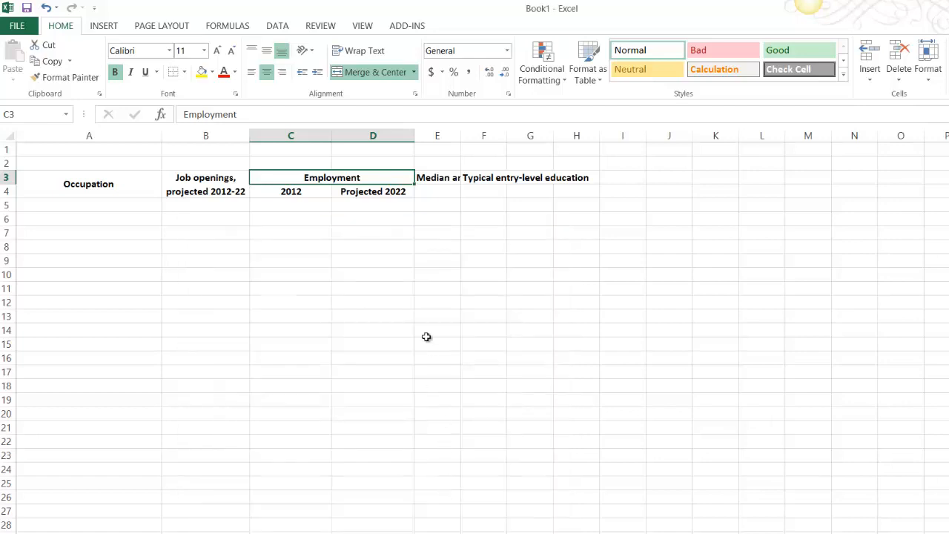
click(405, 288)
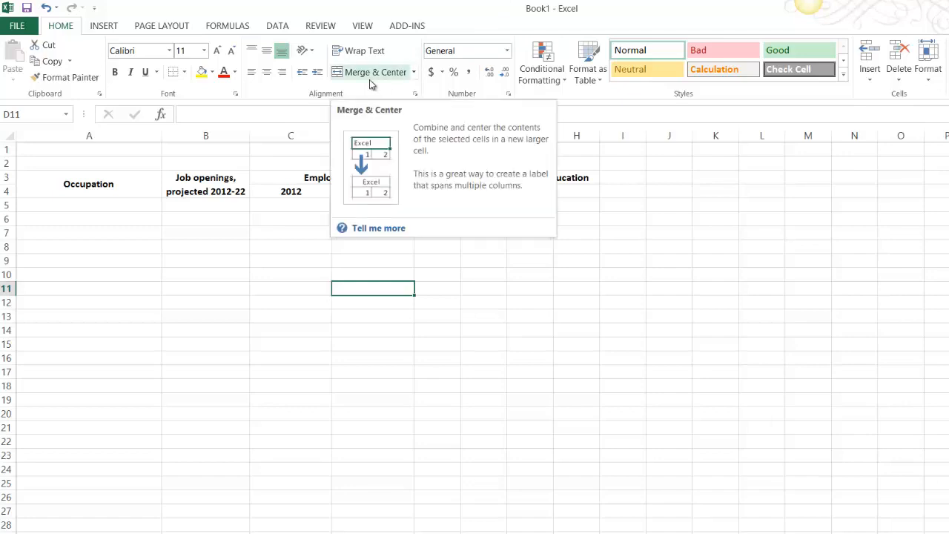
click(320, 231)
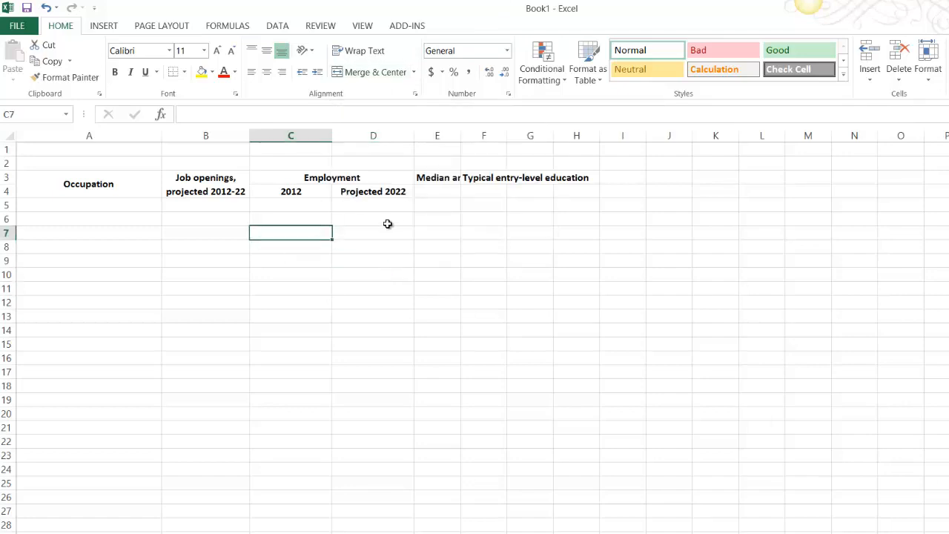
- Copy the formatting of B3:B4 to the headings in E3 and F3 with Format Painter, and widen columns E and F to about twice their width
click(443, 179)
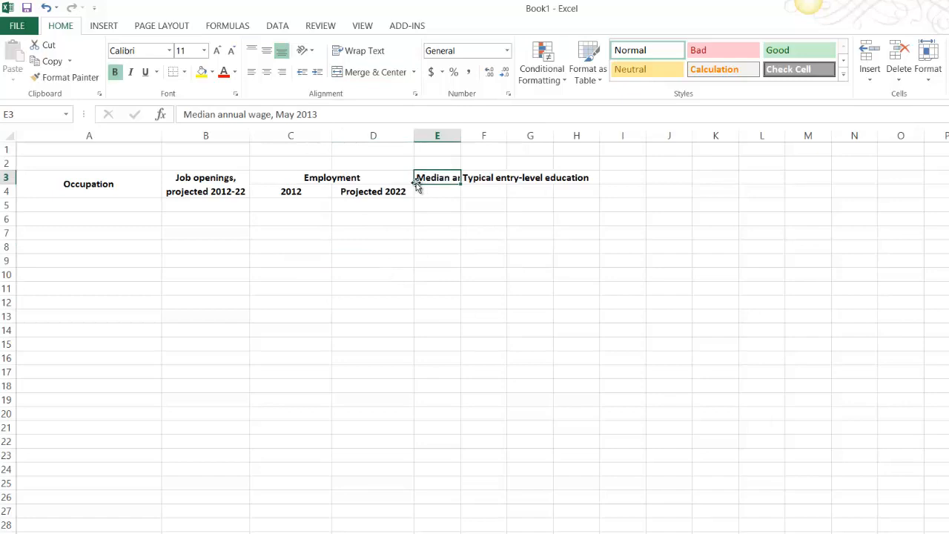
click(233, 190)
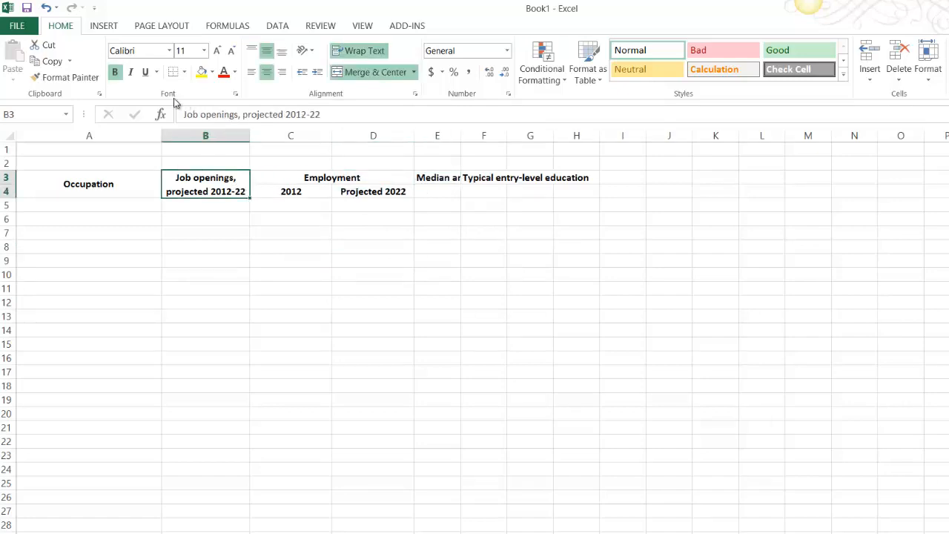
click(36, 77)
click(429, 179)
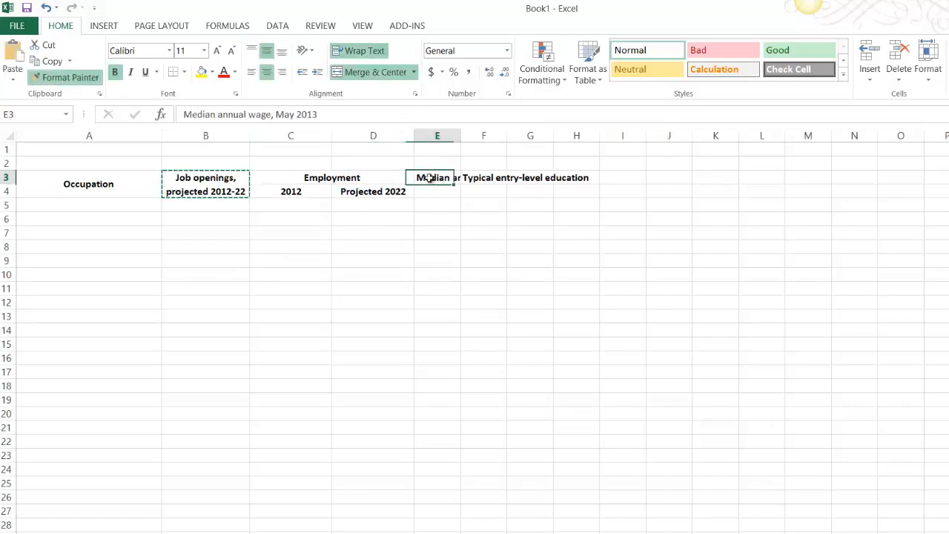
click(64, 83)
click(491, 176)
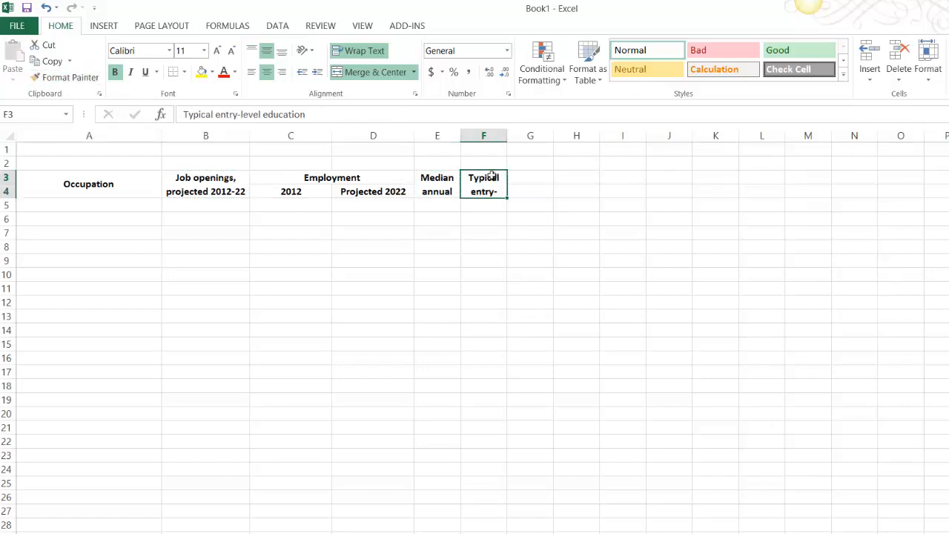
drag(507, 136, 558, 138)
drag(461, 135, 503, 140)
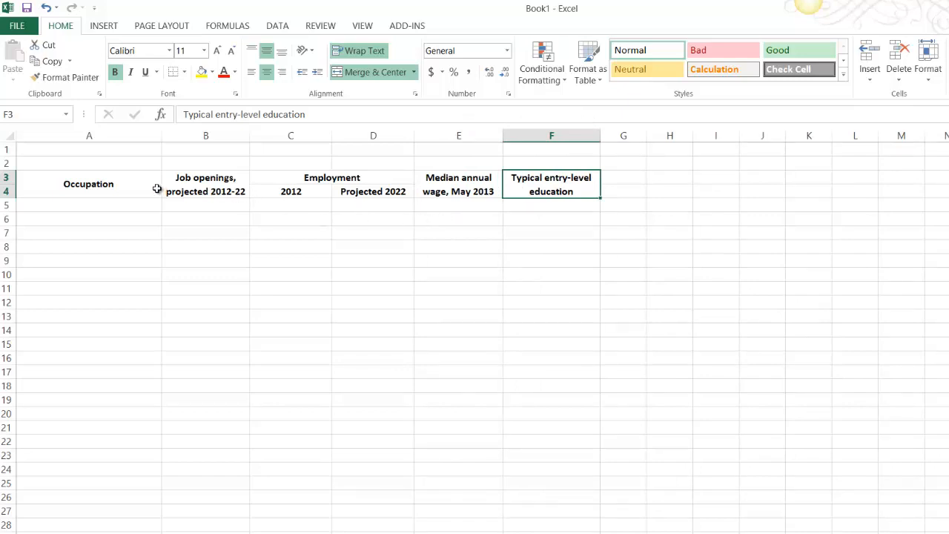
- Apply All Borders to the heading block A3:F4
drag(157, 188, 550, 189)
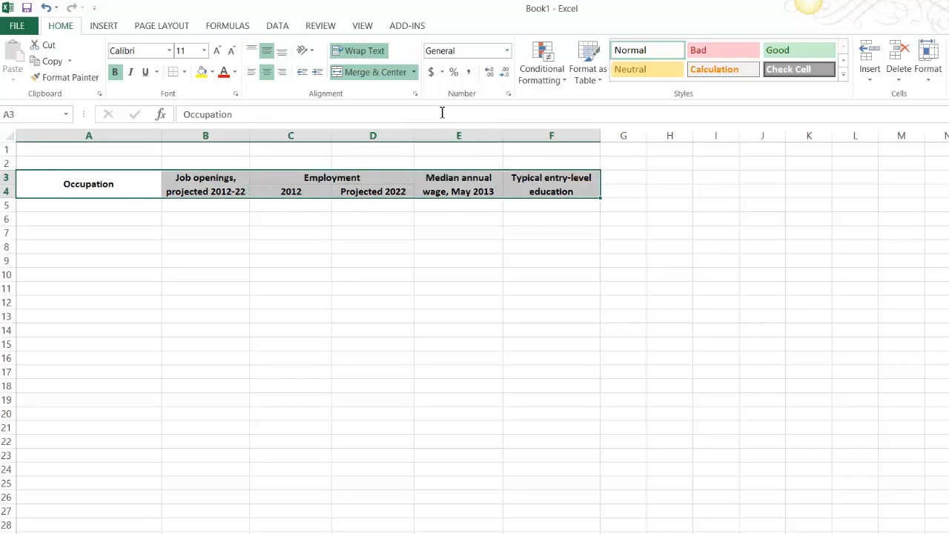
click(184, 72)
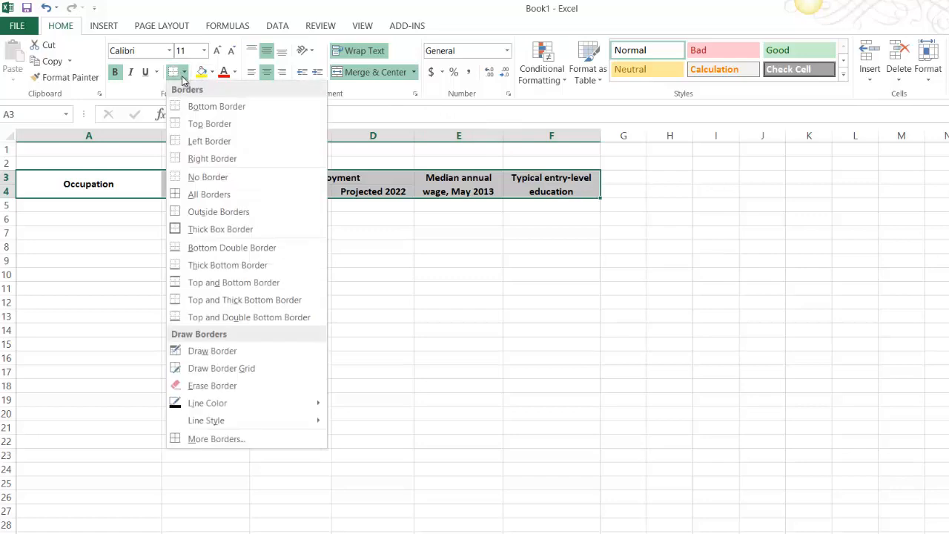
click(204, 195)
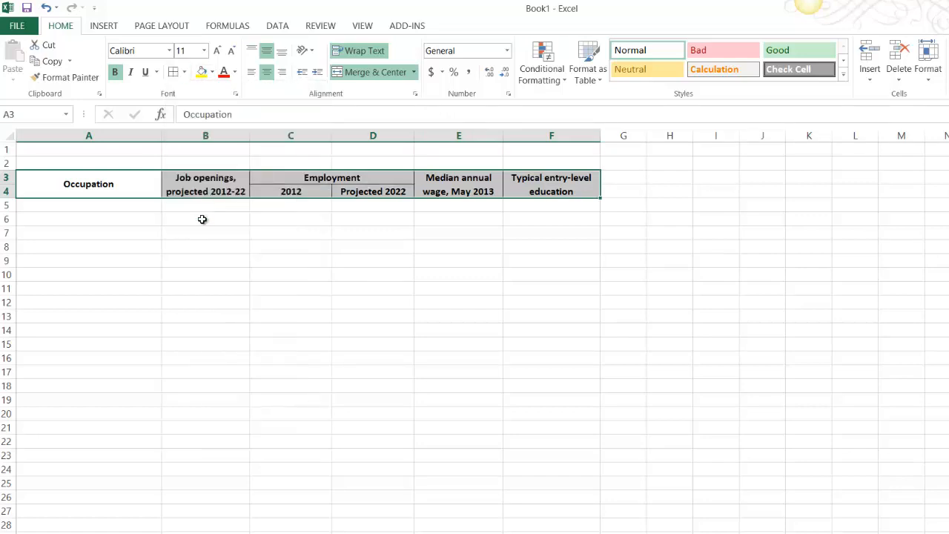
click(201, 217)
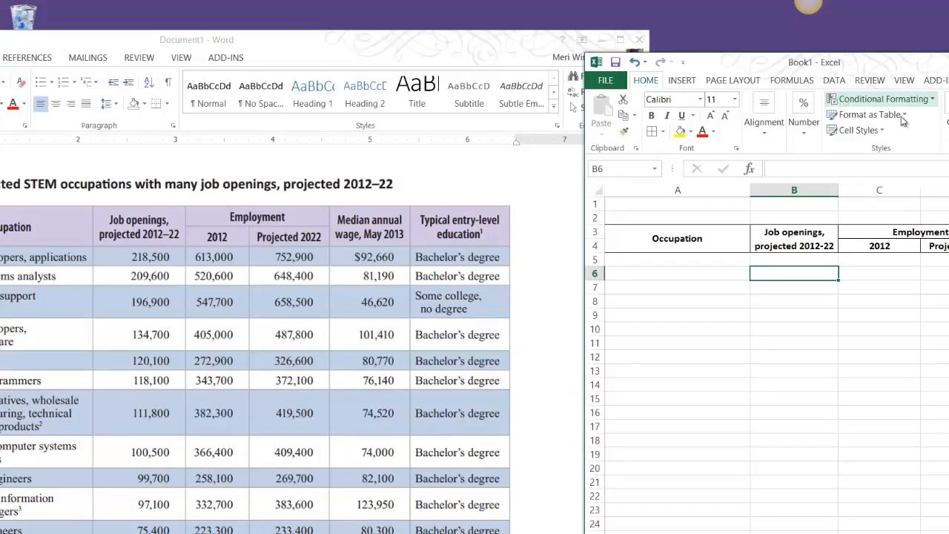
- Arrange the Word and Excel windows side by side so the source table's occupations are readable beside the worksheet
drag(581, 143, 549, 143)
drag(712, 69, 712, 48)
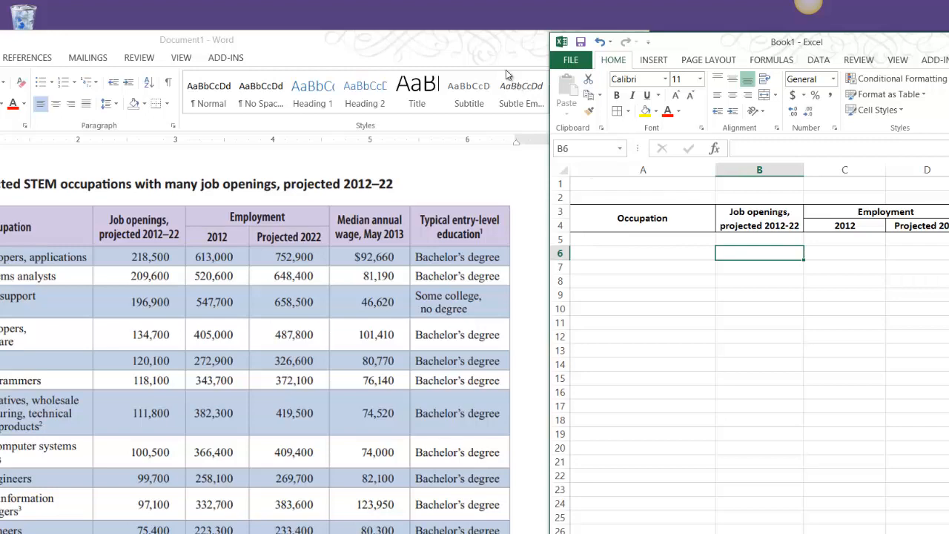
drag(492, 48, 593, 50)
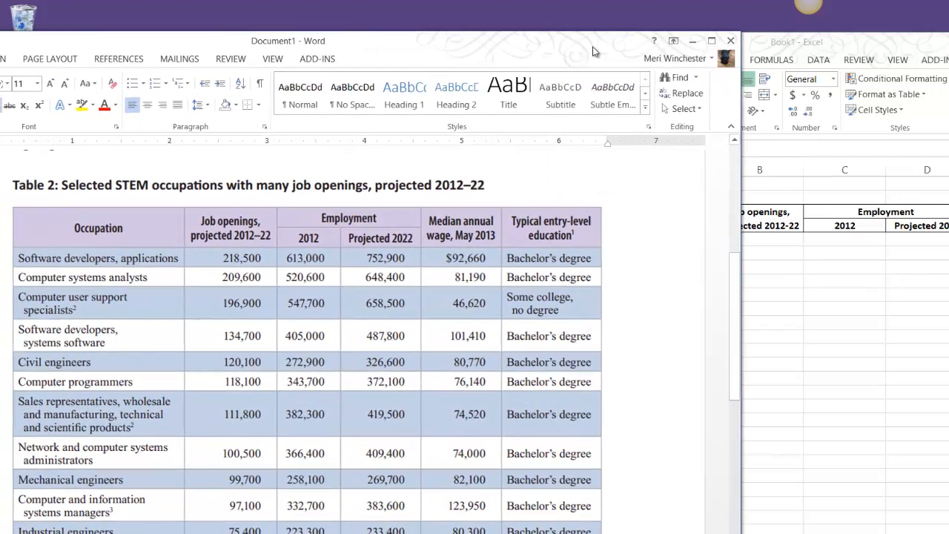
click(938, 71)
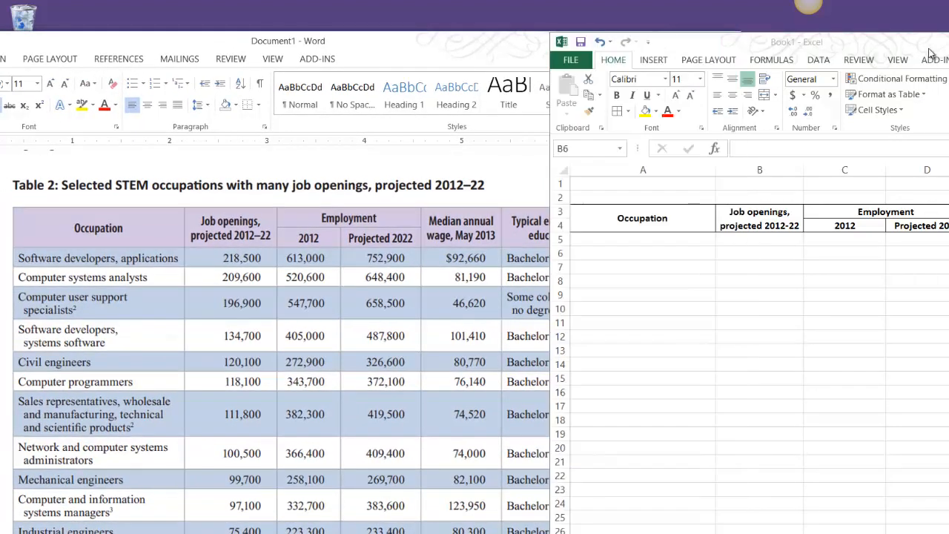
drag(917, 52, 928, 44)
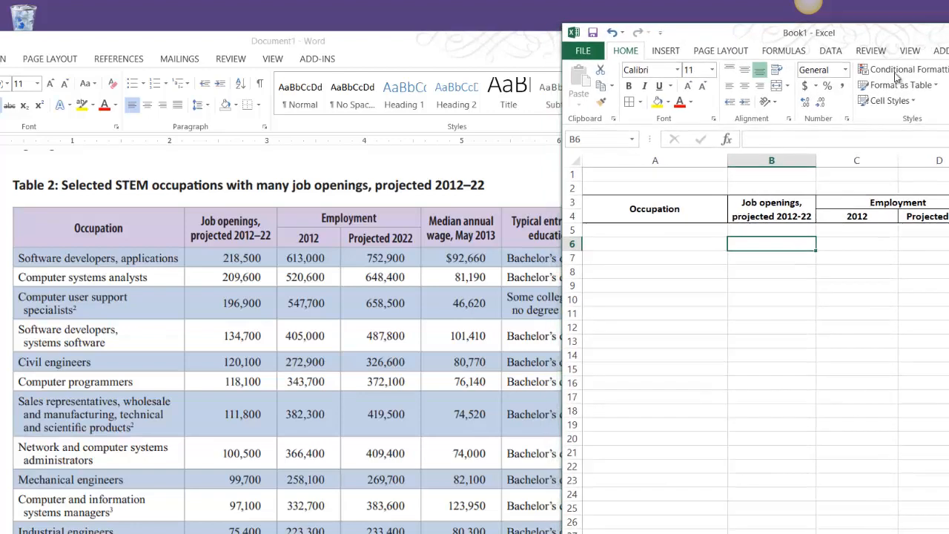
- Enter the first occupation in row 5: "Software developers, applications" in A5 and 218,500 job openings in B5
click(671, 234)
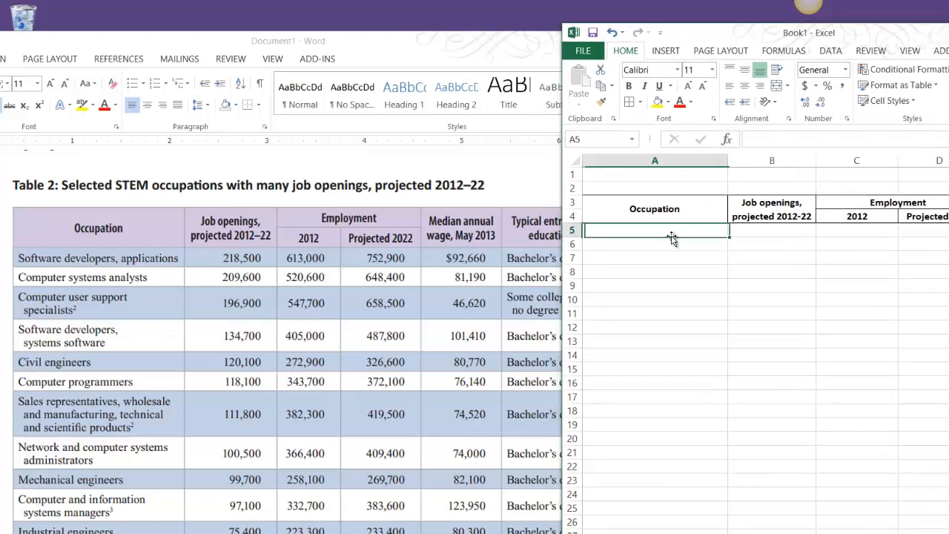
text(Sof)
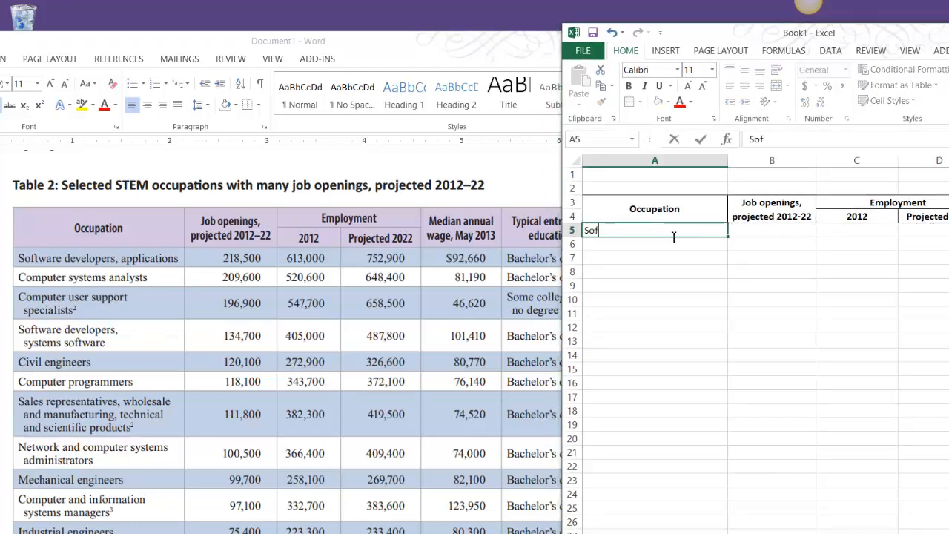
text(tware develope)
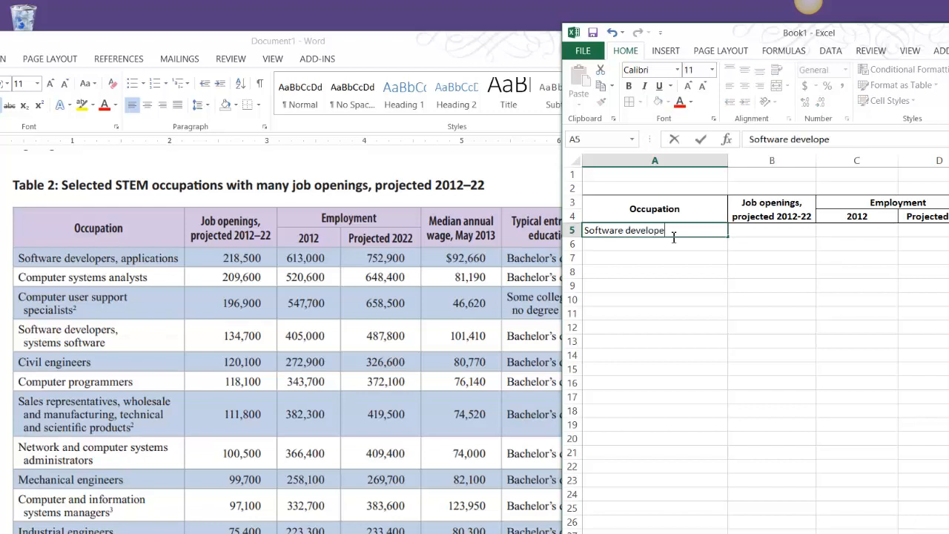
text(rs, applications)
key(Tab)
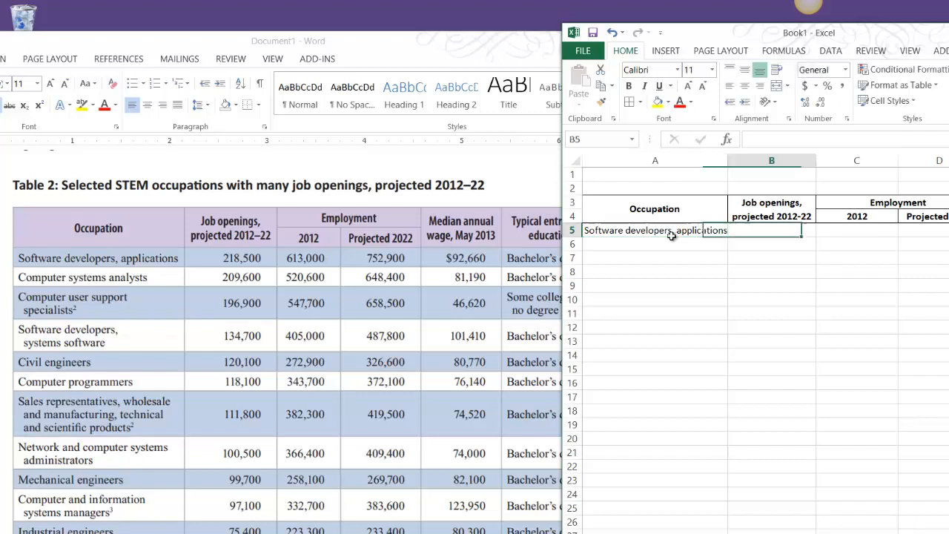
text(218)
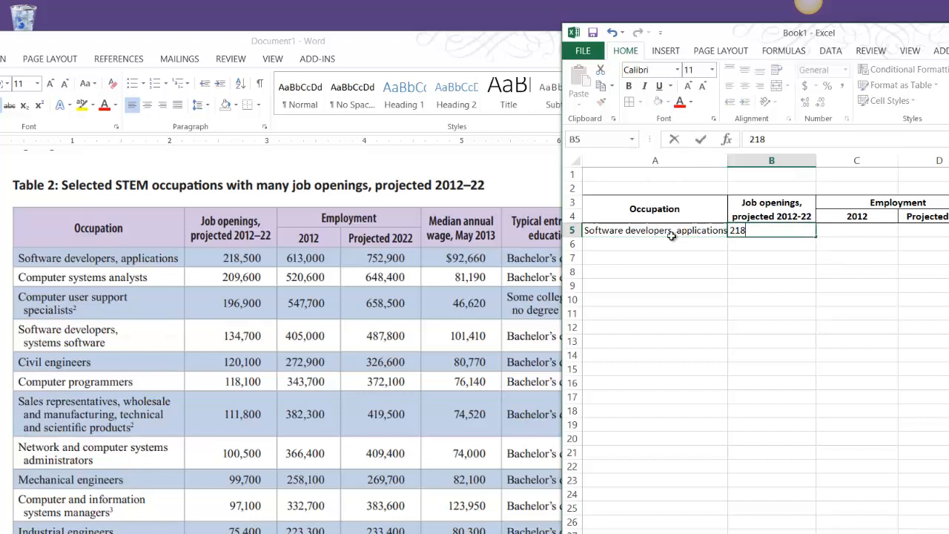
text(,500)
key(Tab)
- Enter the row 5 employment figures: 613,300 for 2012 in C5 and 752,900 for Projected 2022 in D5
text(613)
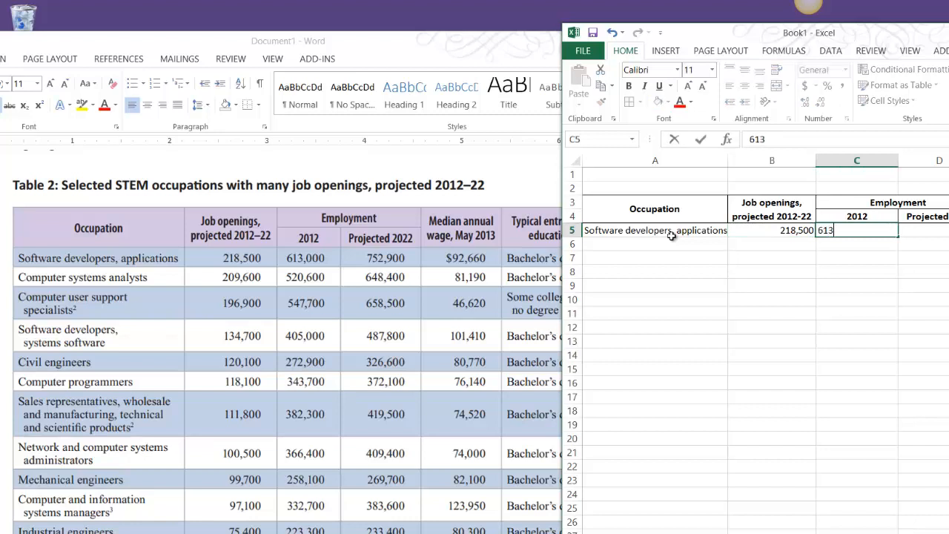
text(00300)
key(Tab)
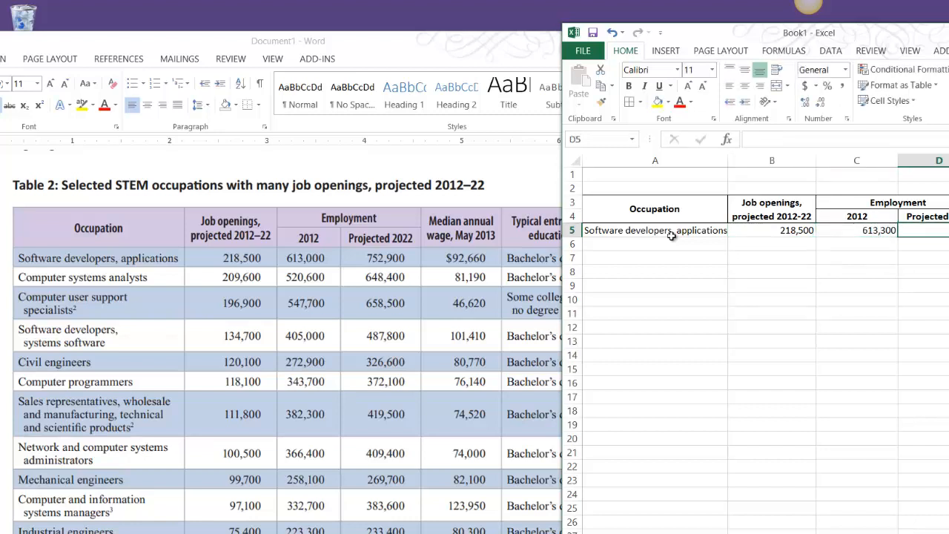
text(752,)
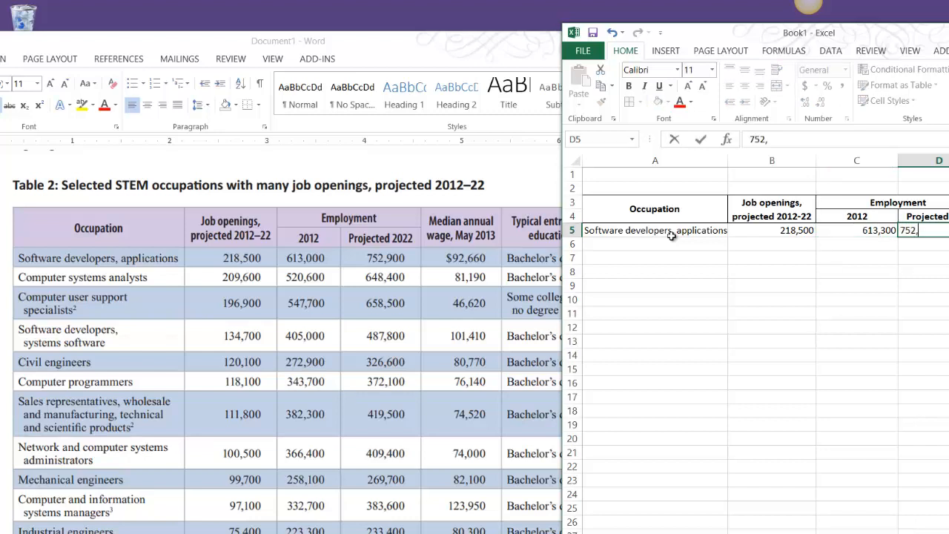
key(F11)
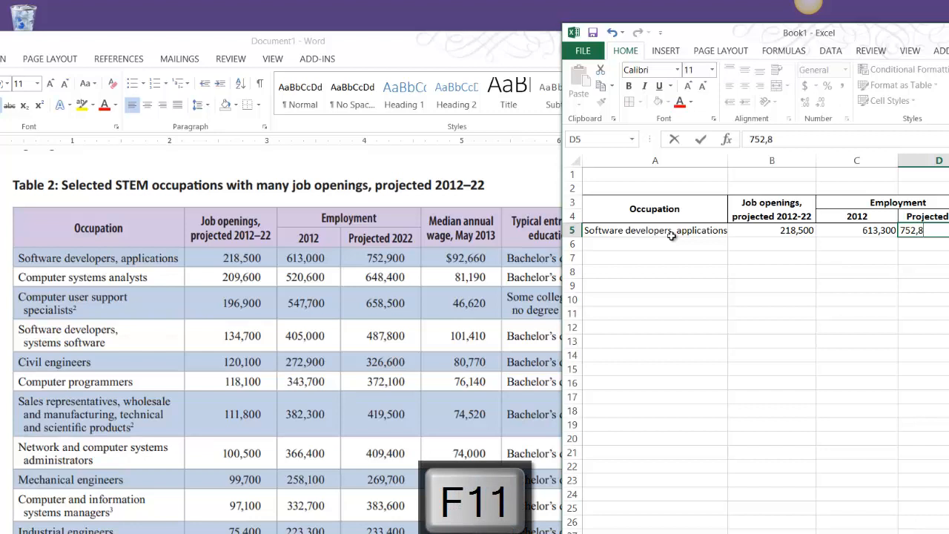
text(2,900)
key(Tab)
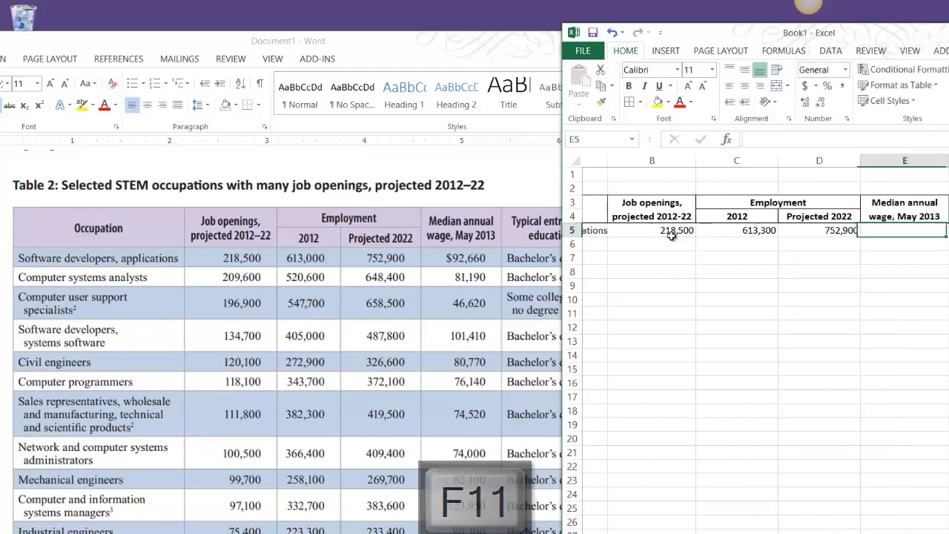
- Complete row 5 with the median annual wage 92,660 in E5 and "Bachelor's degree" in F5
text(9)
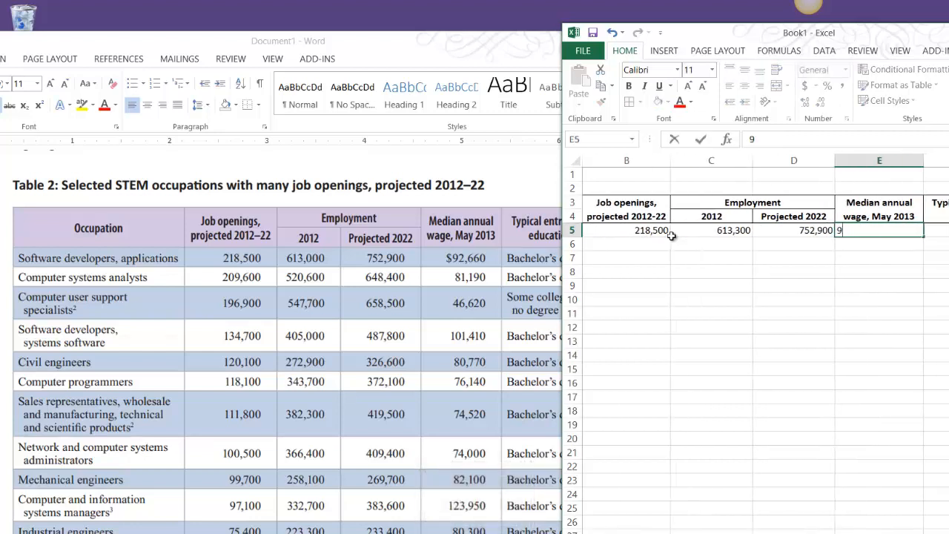
text(2,660)
key(Tab)
text(Bach)
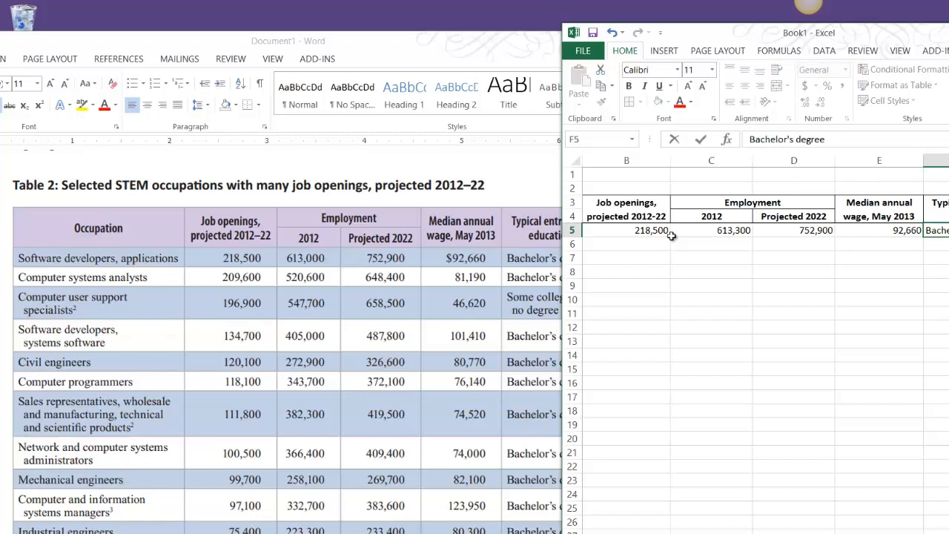
key(Return)
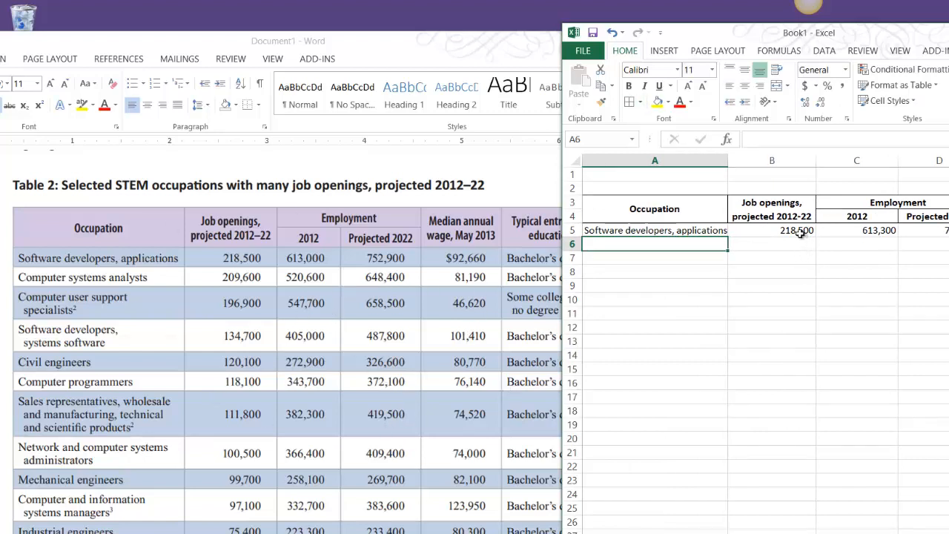
- Apply Comma Style with no decimal places to columns B through D
drag(791, 161, 932, 159)
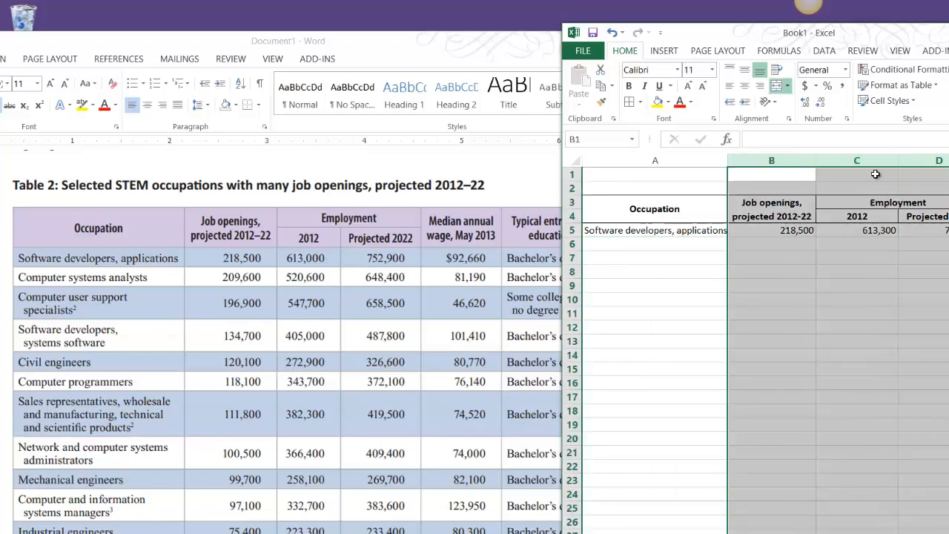
click(842, 86)
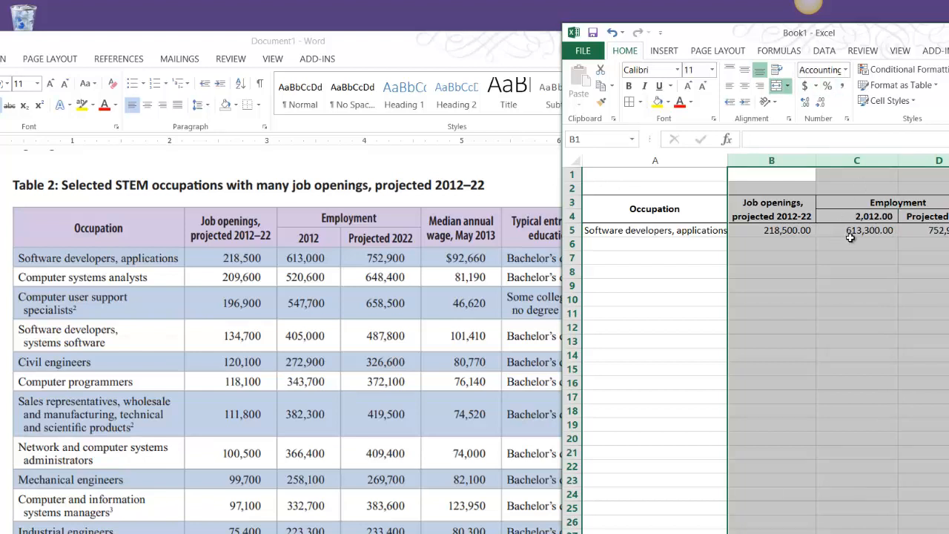
click(821, 103)
click(820, 103)
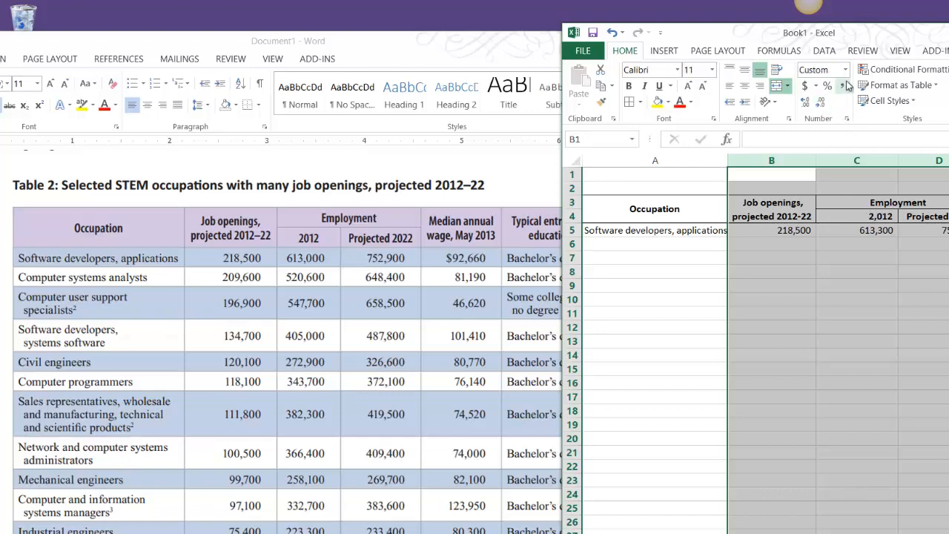
- Shift and widen the workbook window to expose column E, and give that column the dollar Accounting format with no decimal places
drag(901, 36, 732, 35)
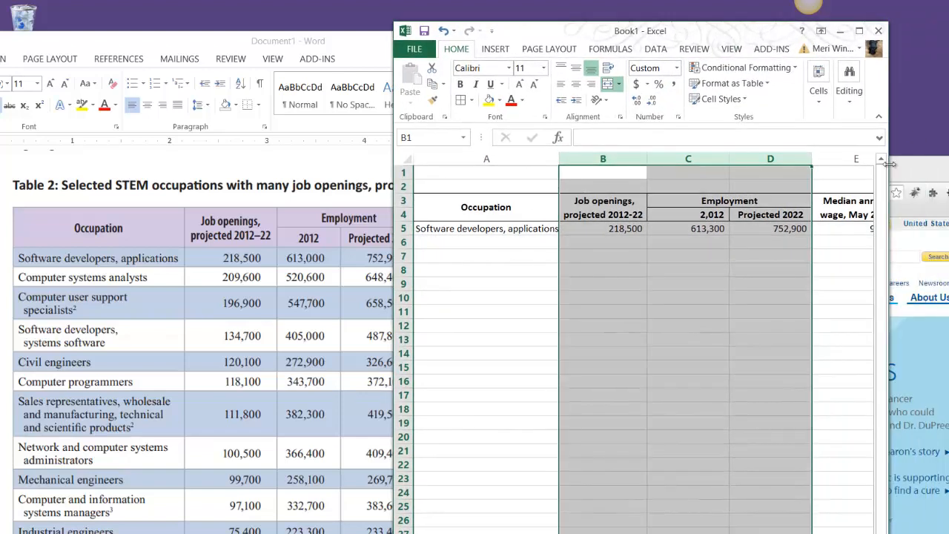
drag(887, 164, 947, 165)
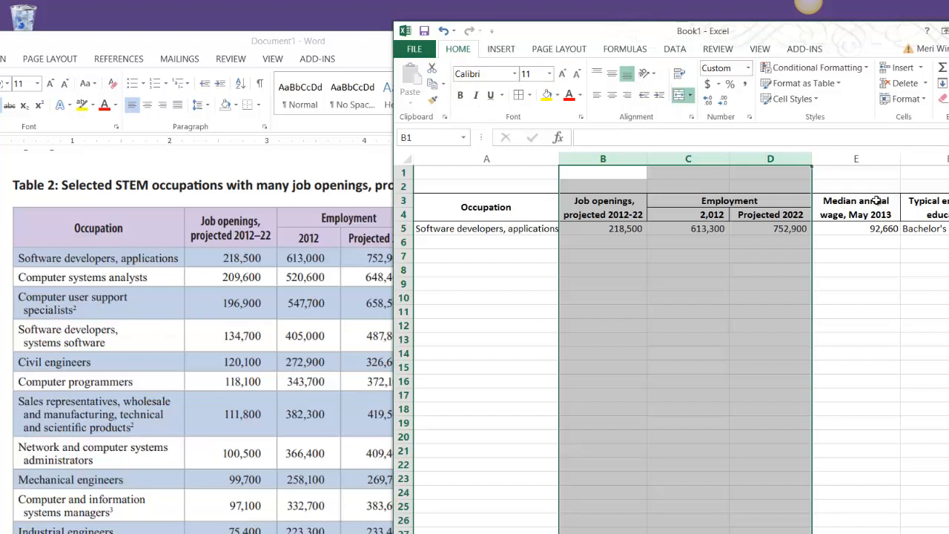
click(873, 152)
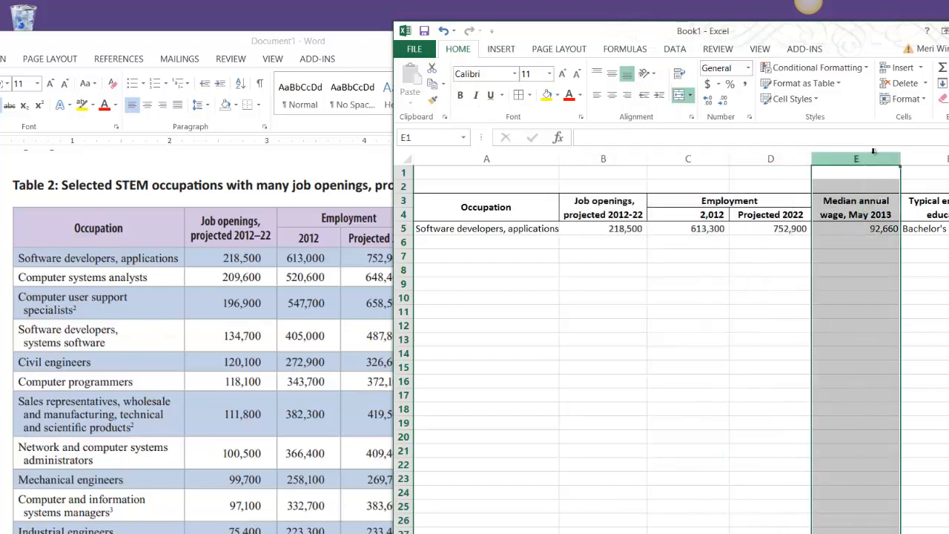
click(707, 85)
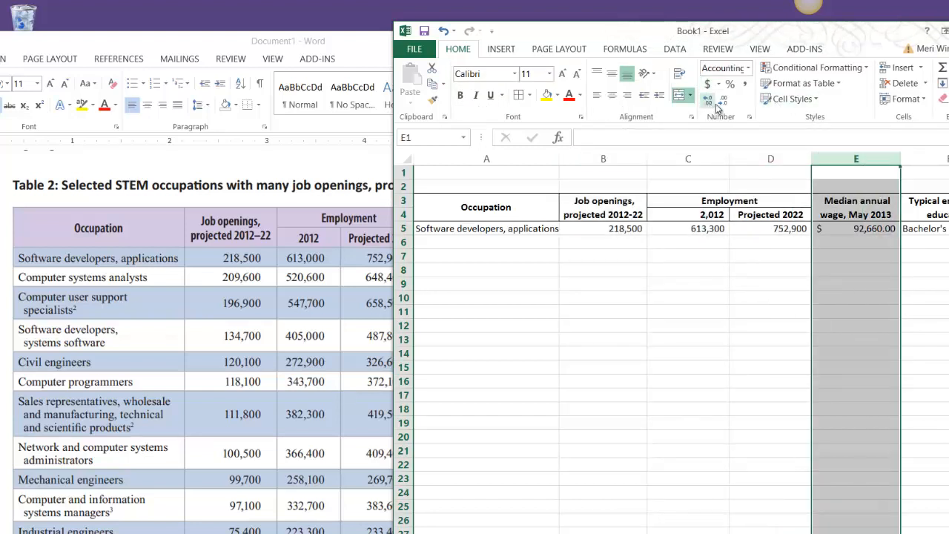
click(722, 100)
click(723, 99)
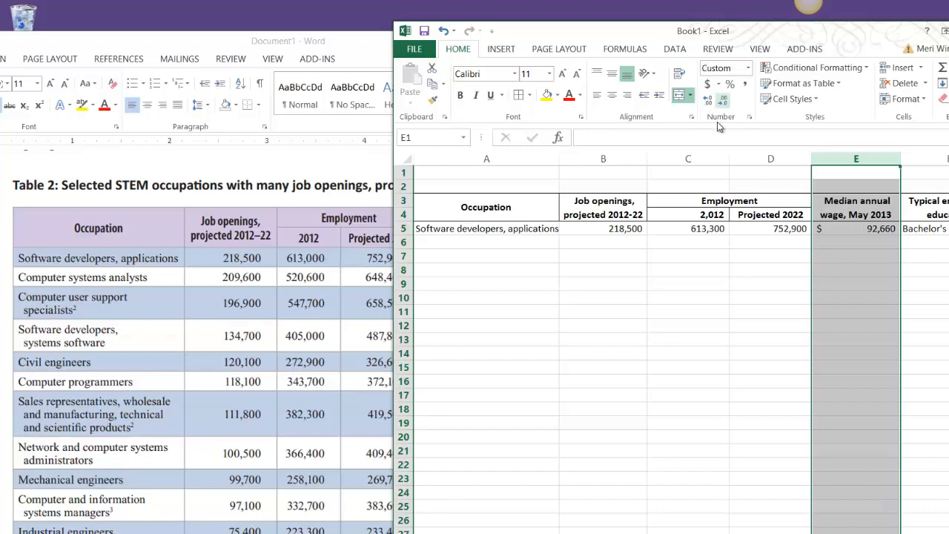
click(713, 273)
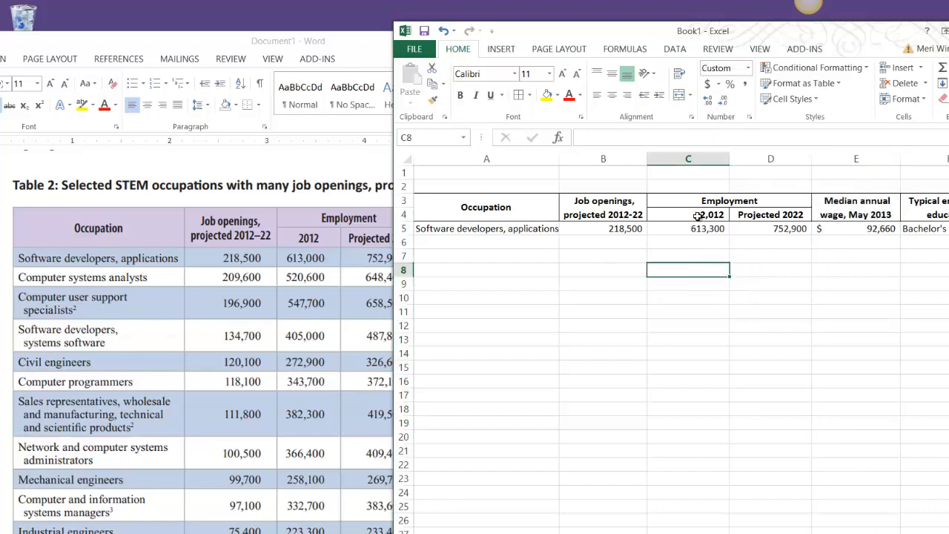